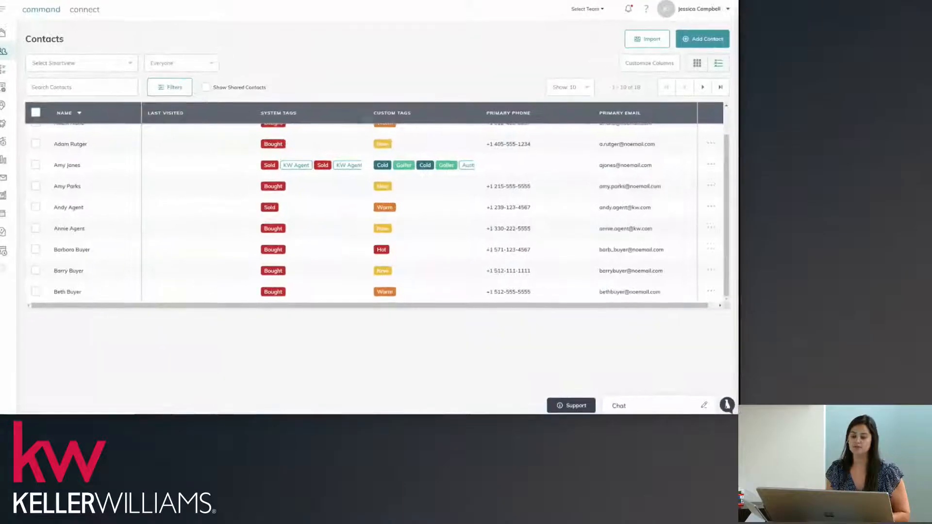
- Review the standard and custom-field columns available for the contact list, leaving the column selection without applying changes
click(653, 67)
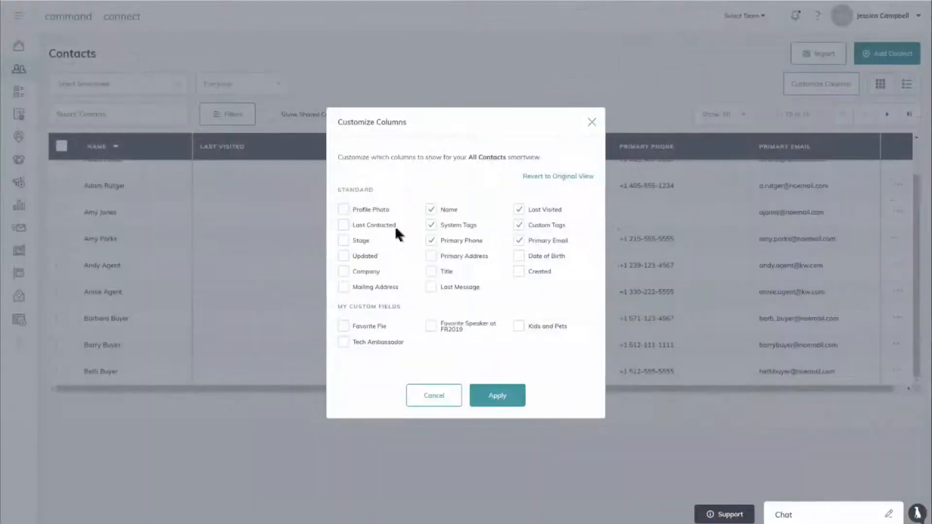
drag(339, 308, 408, 302)
click(409, 302)
click(440, 395)
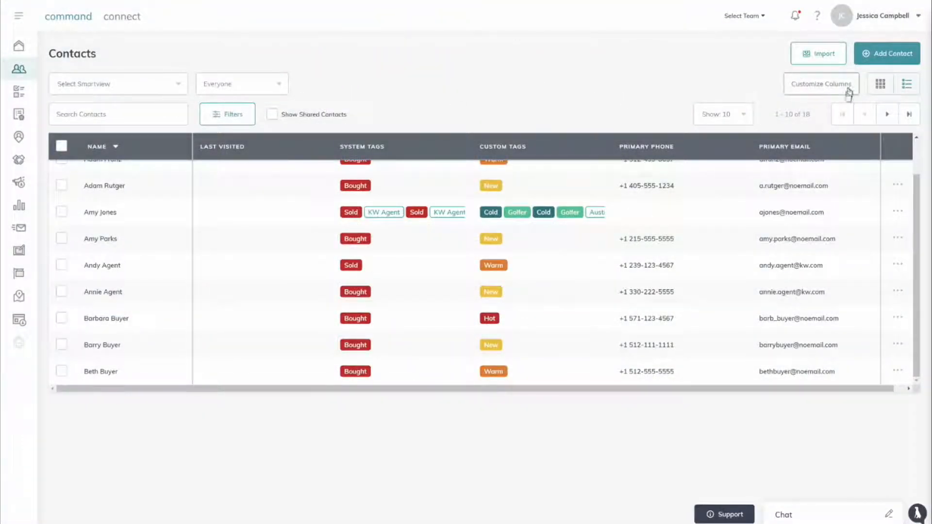
- Set the contacts filter's Last Contacted criterion to within the last 30 days
click(230, 116)
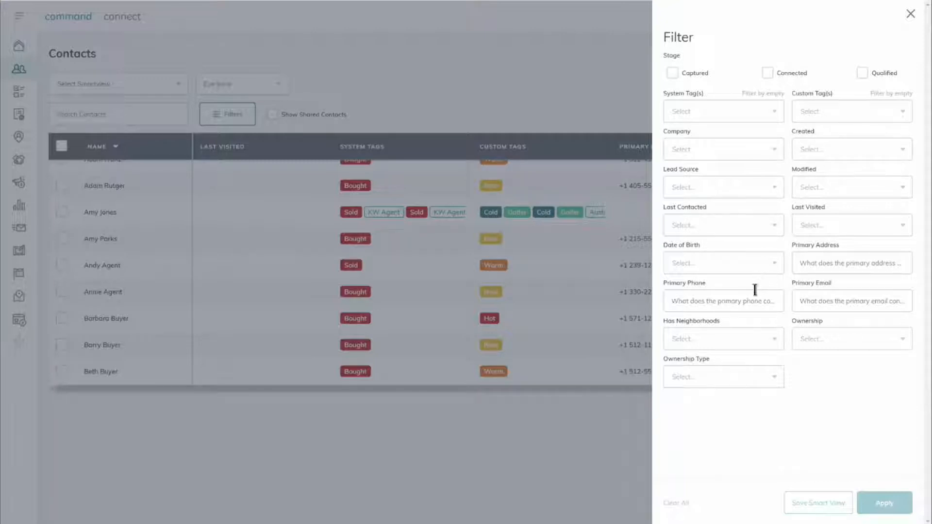
click(736, 220)
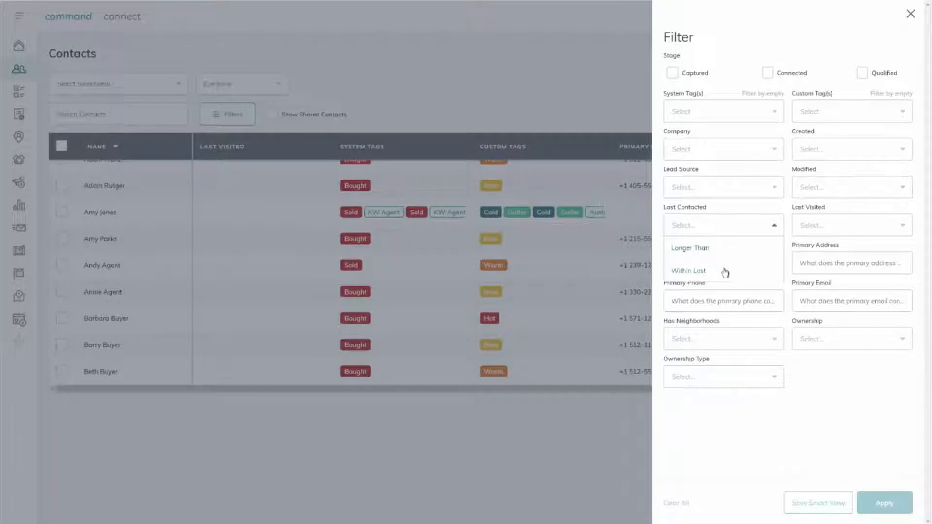
click(724, 272)
click(726, 252)
text(30)
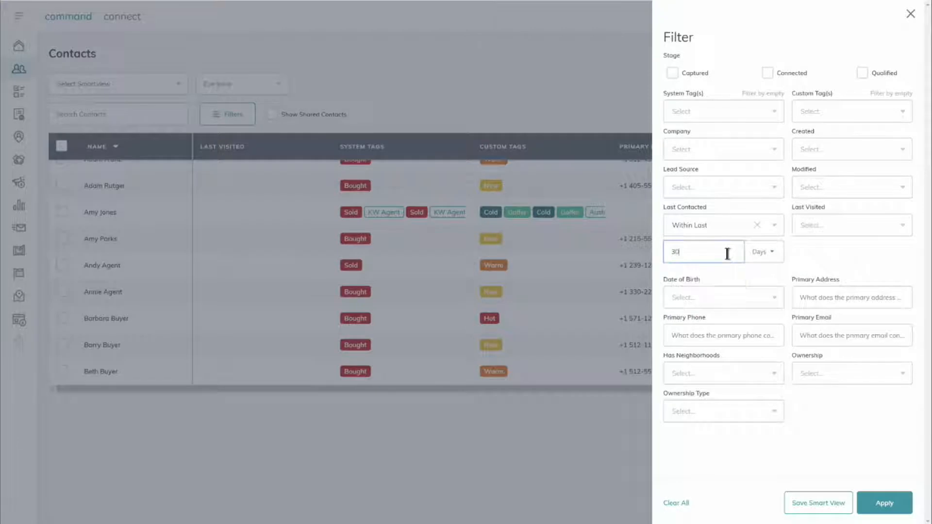
click(817, 249)
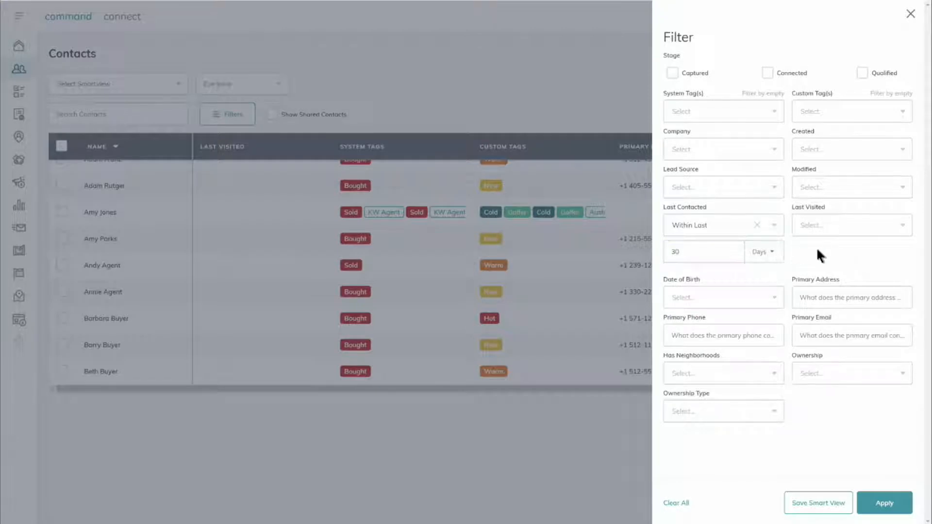
- Set the Last Contacted period to 90 days and apply the filter to the contact list
click(707, 250)
key(BackSpace)
key(BackSpace)
text(90)
click(836, 249)
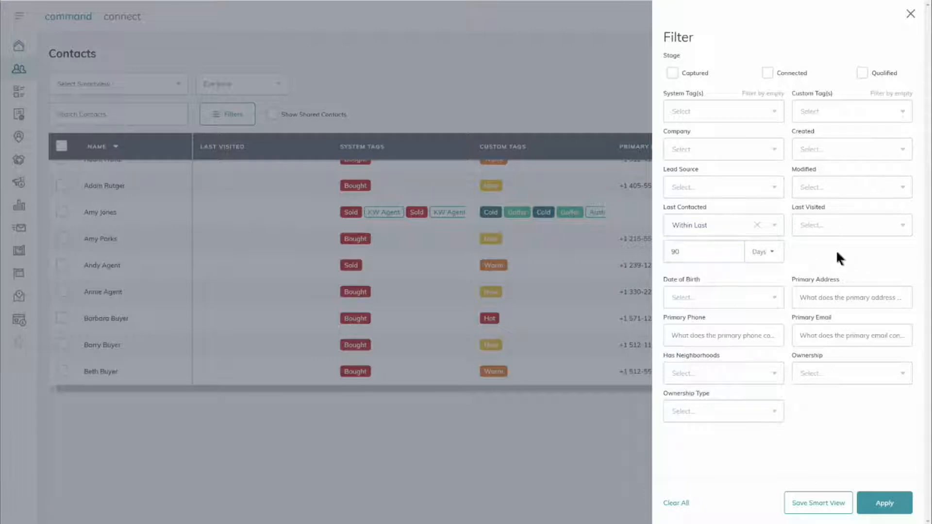
click(873, 511)
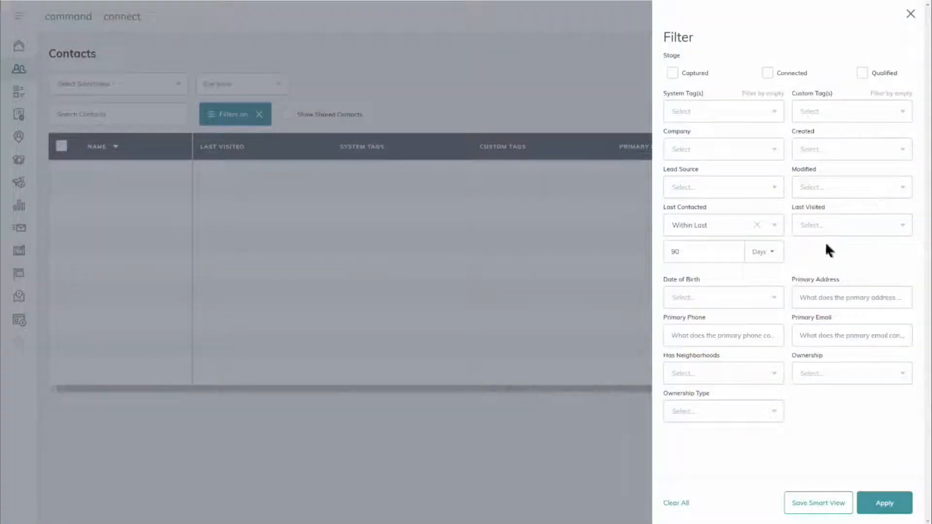
- Replace the Last Contacted criterion with Date of Birth within the next 30 days and apply the filter
click(758, 296)
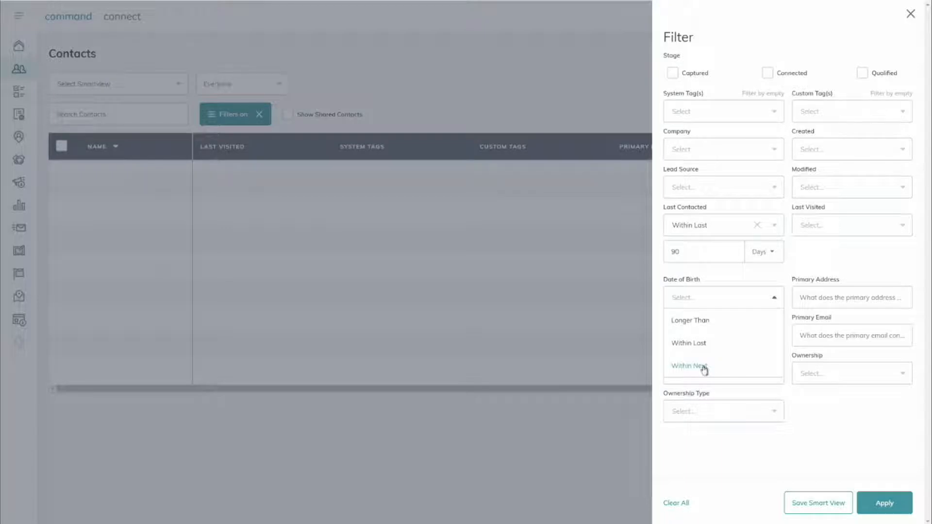
click(703, 366)
double_click(697, 252)
key(BackSpace)
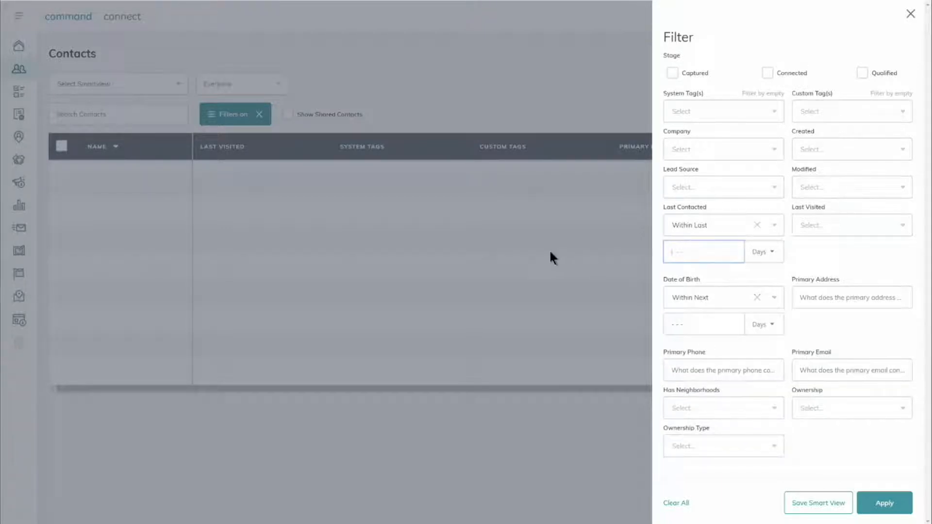
text(3)
click(757, 225)
click(730, 291)
text(30)
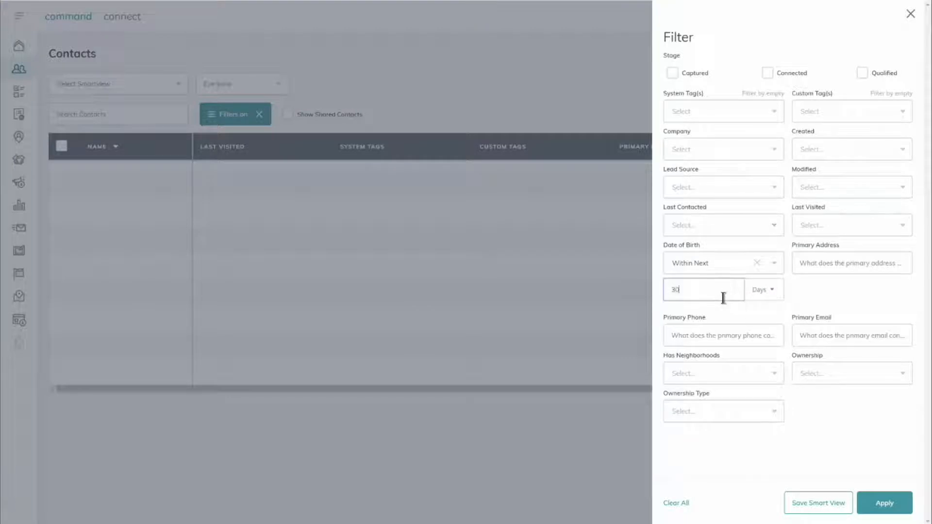
click(881, 502)
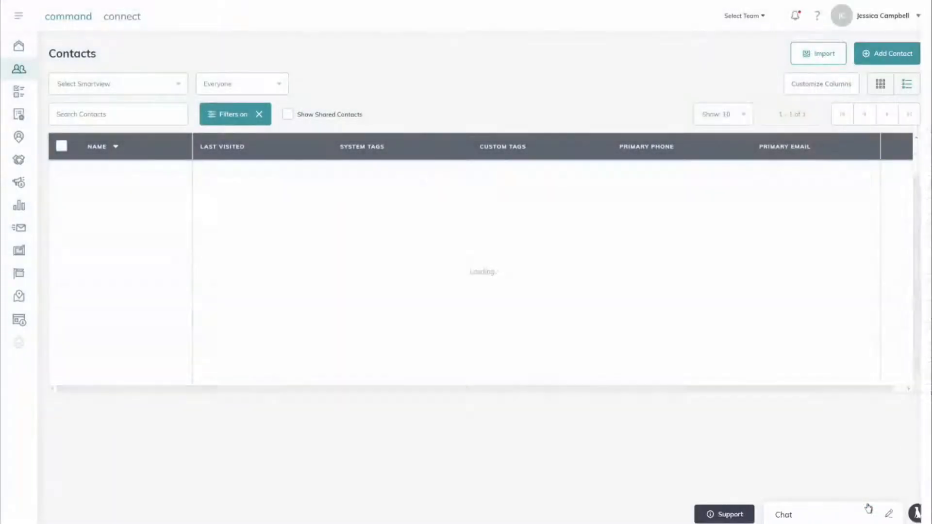
- Clear the active filters from the contact list and open the seventh contact's record for editing
click(257, 119)
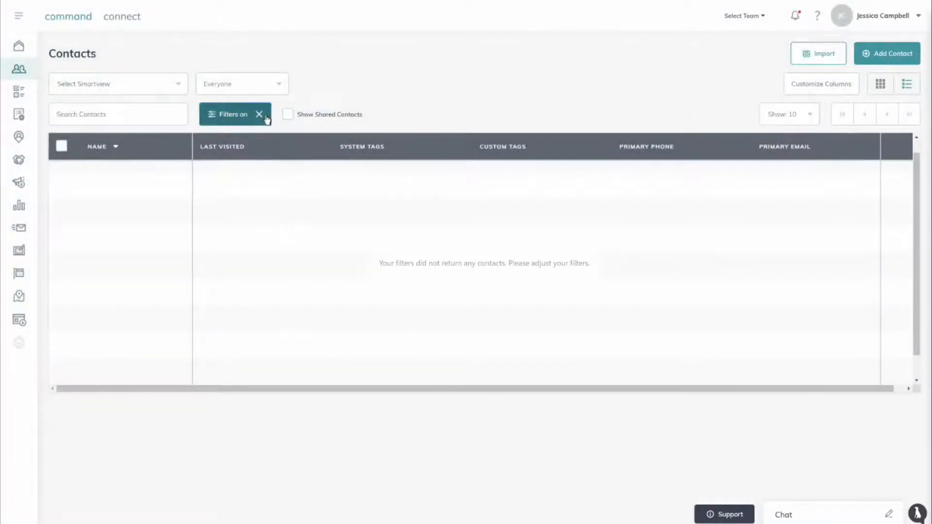
click(259, 116)
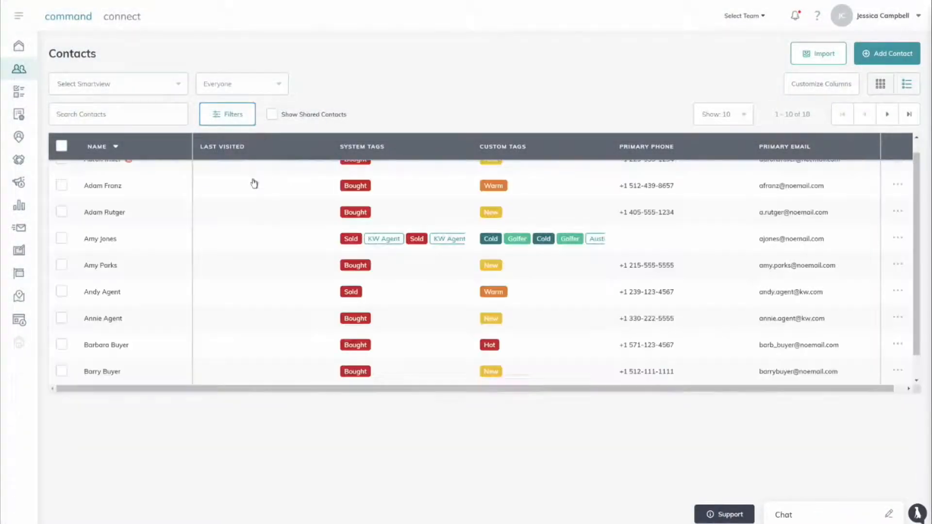
click(234, 317)
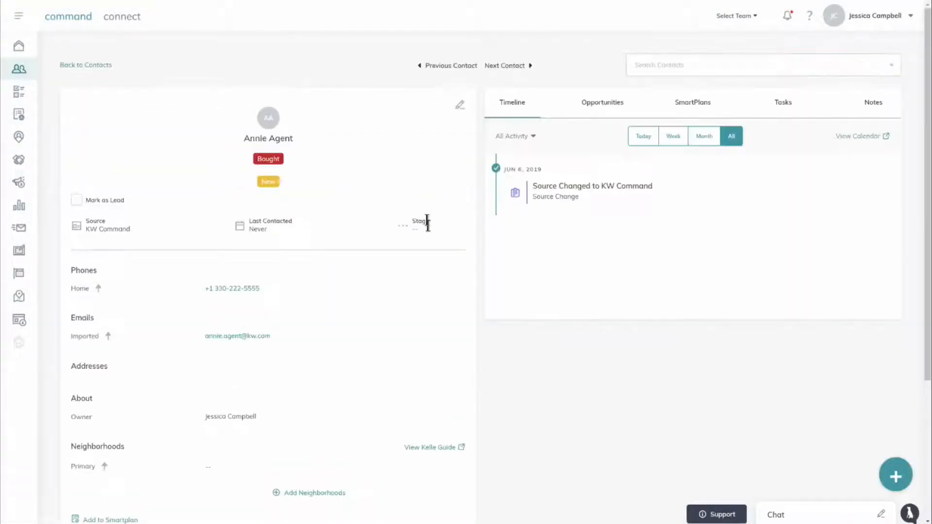
click(460, 105)
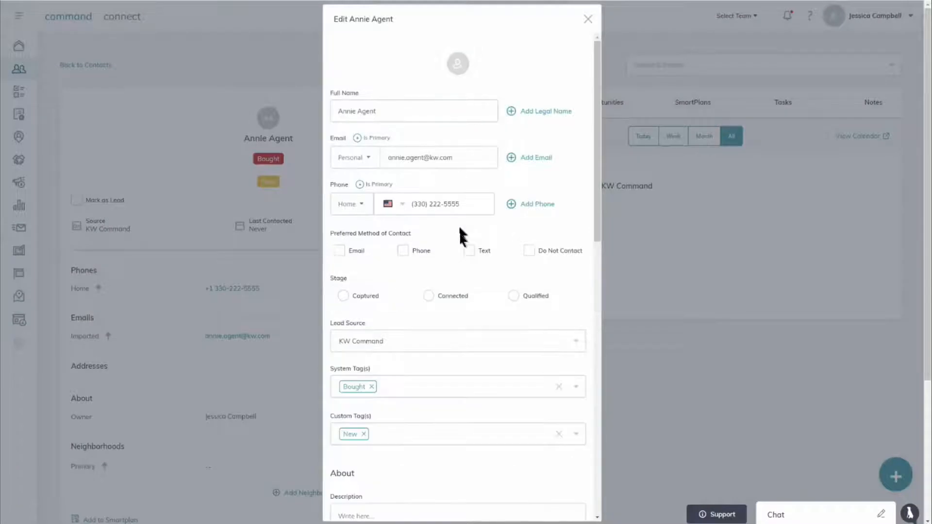
- Enter the contact's date of birth with month, day and year, and save the contact record
scroll(456, 251, down, 6)
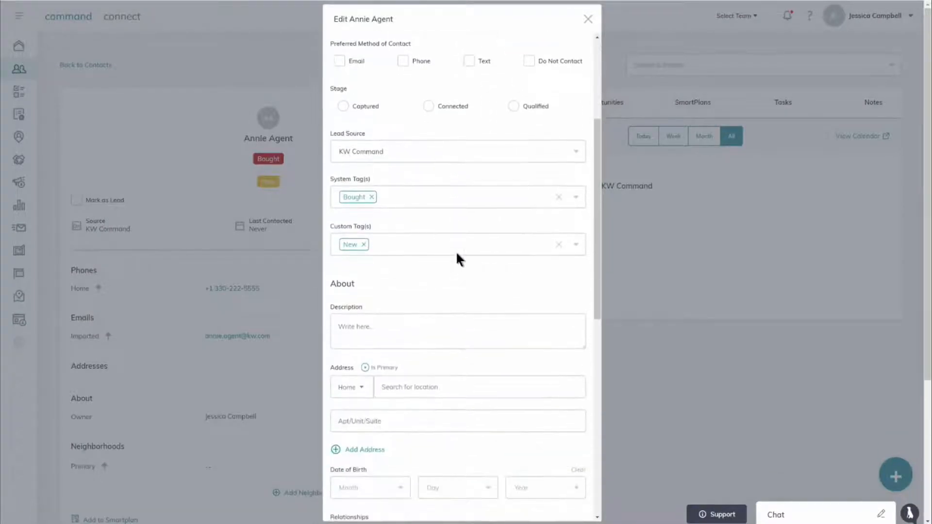
click(368, 388)
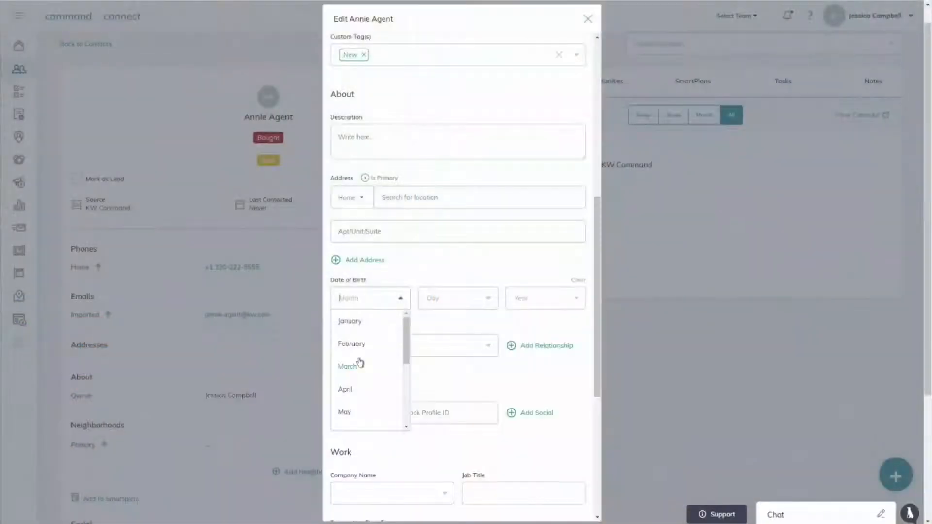
scroll(374, 410, down, 1)
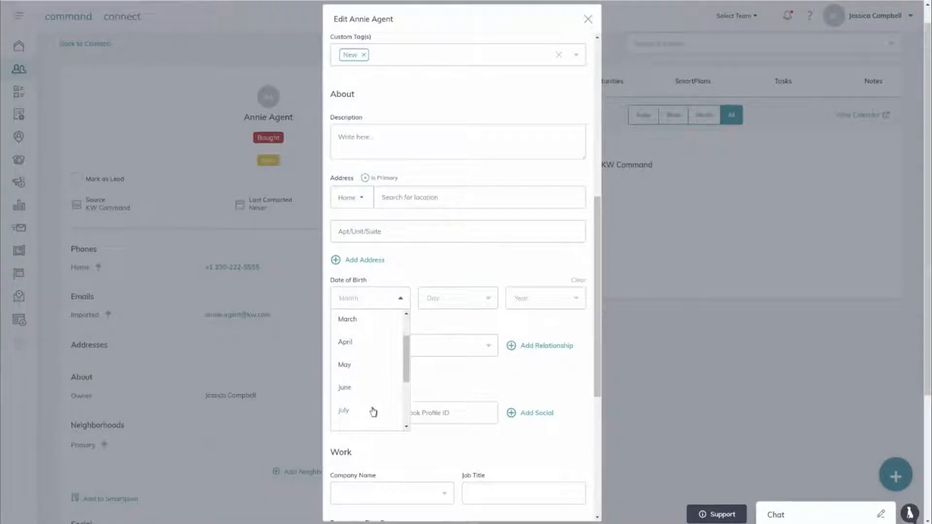
click(374, 388)
click(451, 298)
scroll(442, 405, down, 4)
click(439, 425)
click(522, 298)
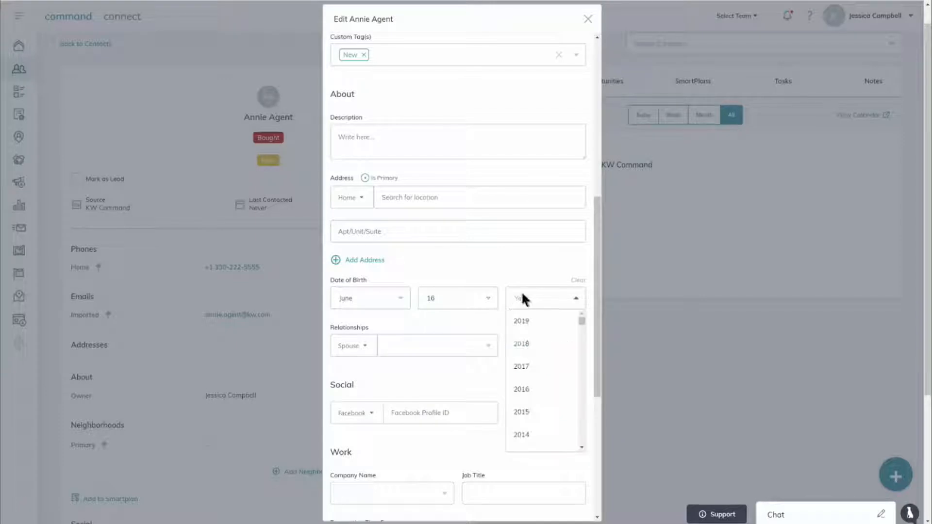
scroll(532, 355, down, 10)
click(530, 395)
scroll(485, 290, down, 2)
scroll(485, 289, down, 5)
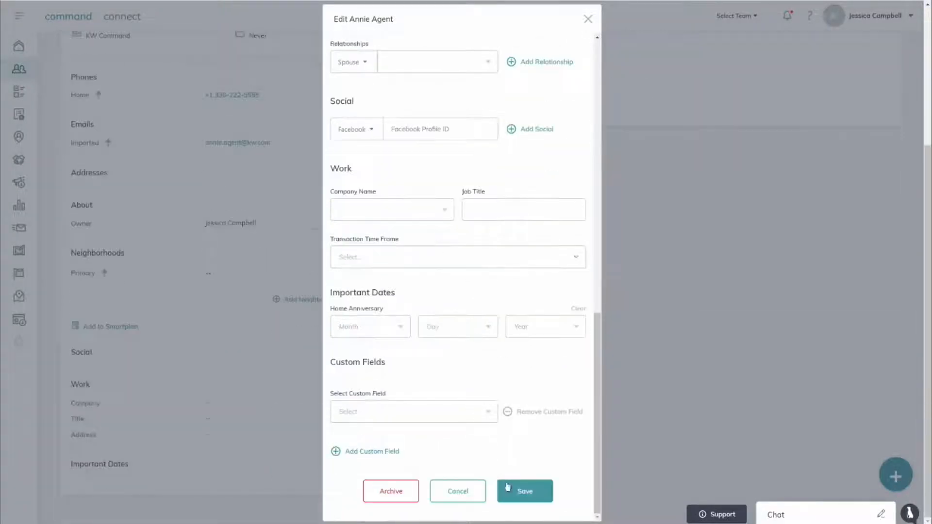
click(532, 505)
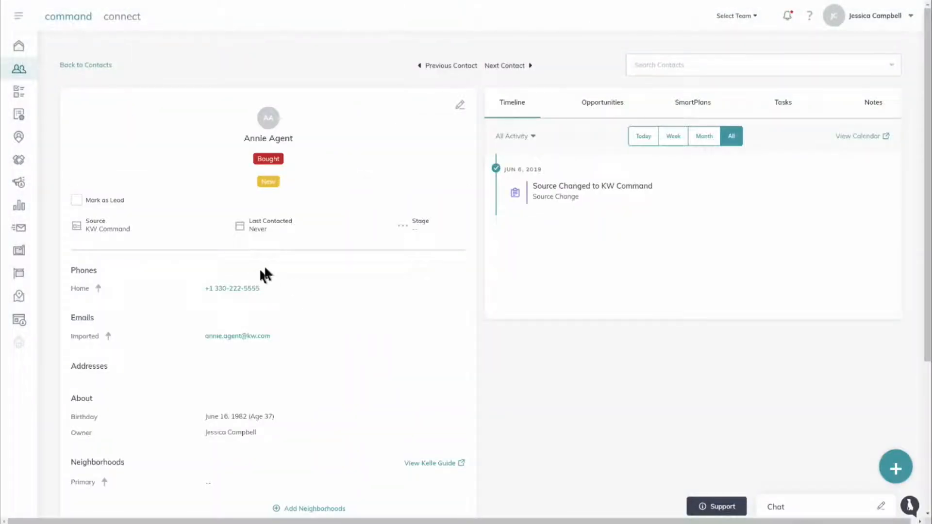
- Return to the contact list and filter it by Date of Birth within the next 30 days
click(104, 64)
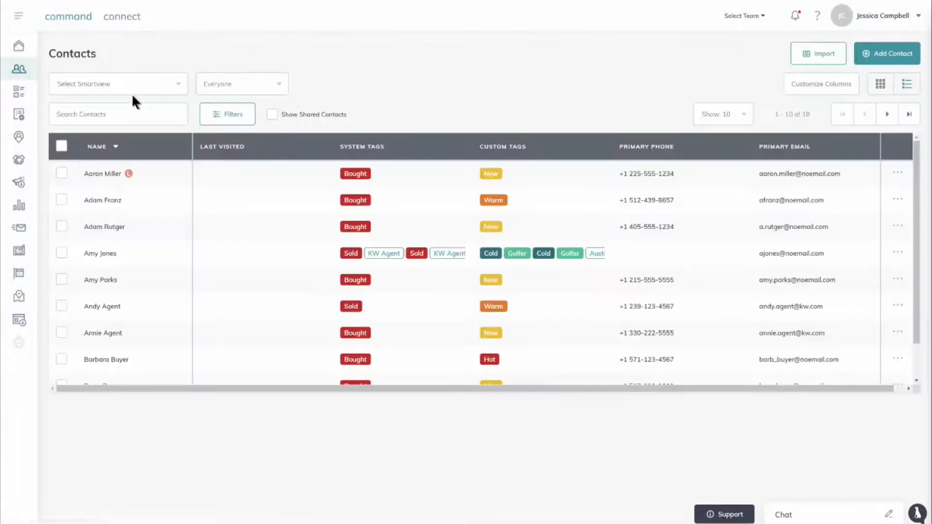
click(235, 111)
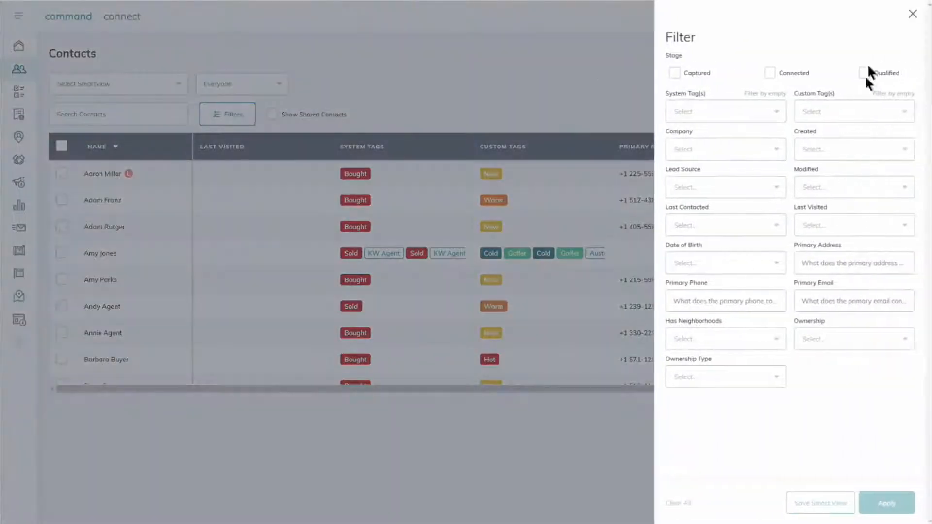
click(752, 267)
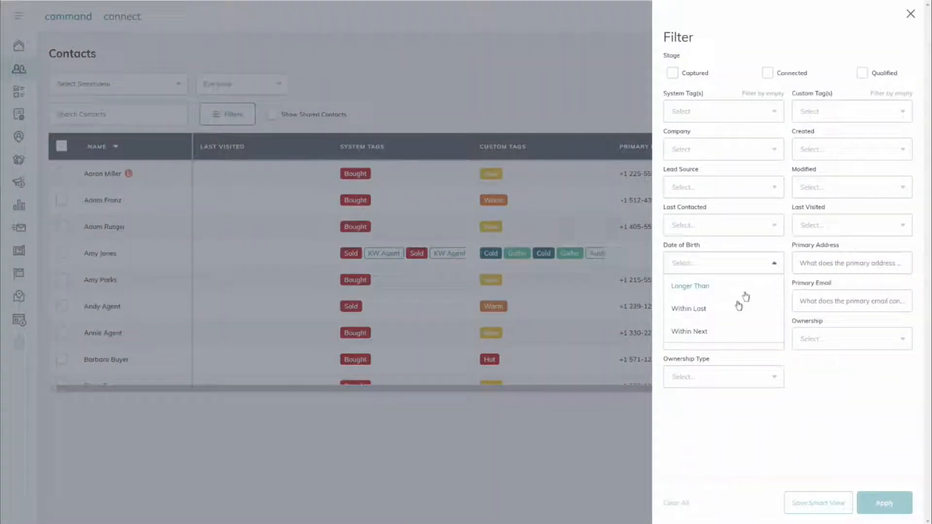
click(702, 333)
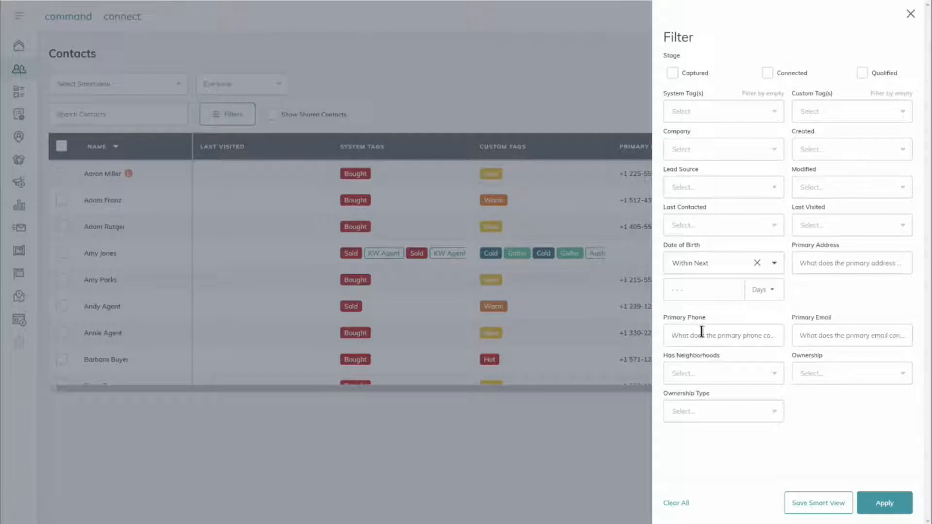
click(697, 297)
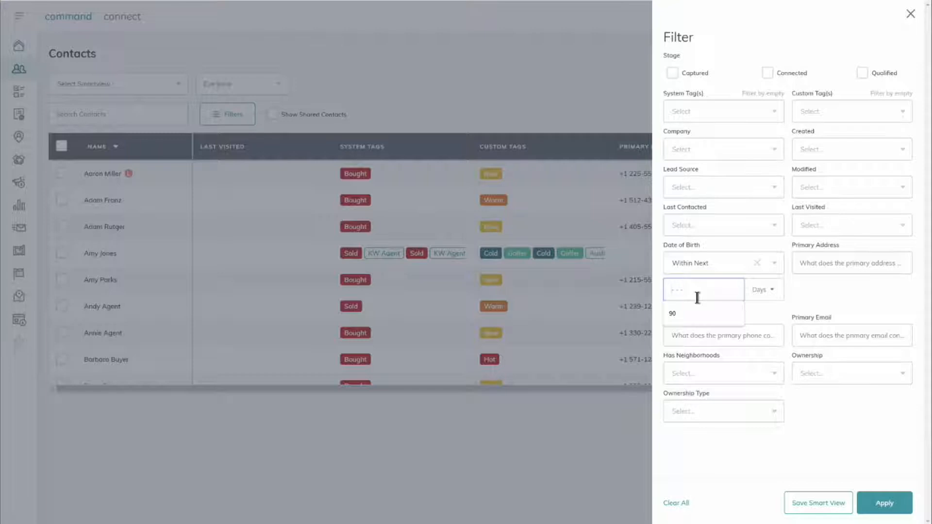
text(30)
click(783, 302)
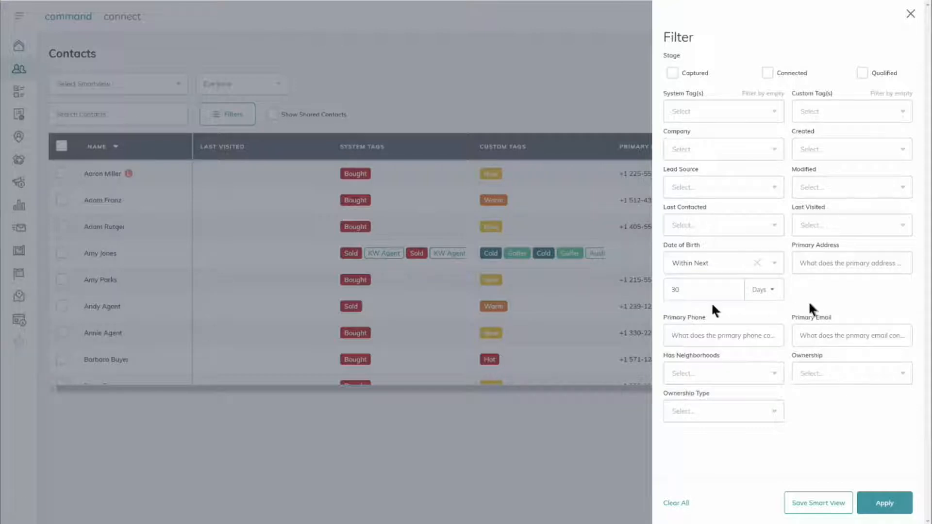
click(885, 506)
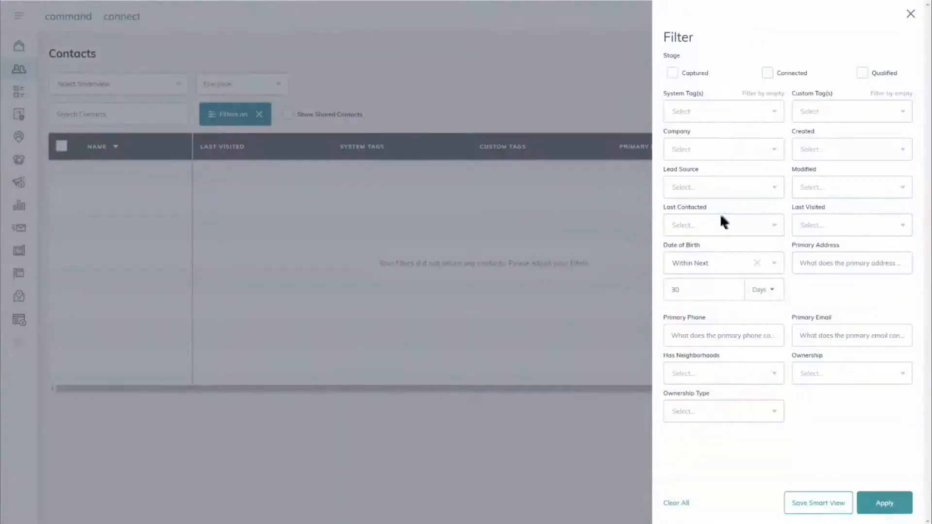
- Remove the Date of Birth criterion from the contacts filter
click(711, 268)
click(695, 307)
click(758, 263)
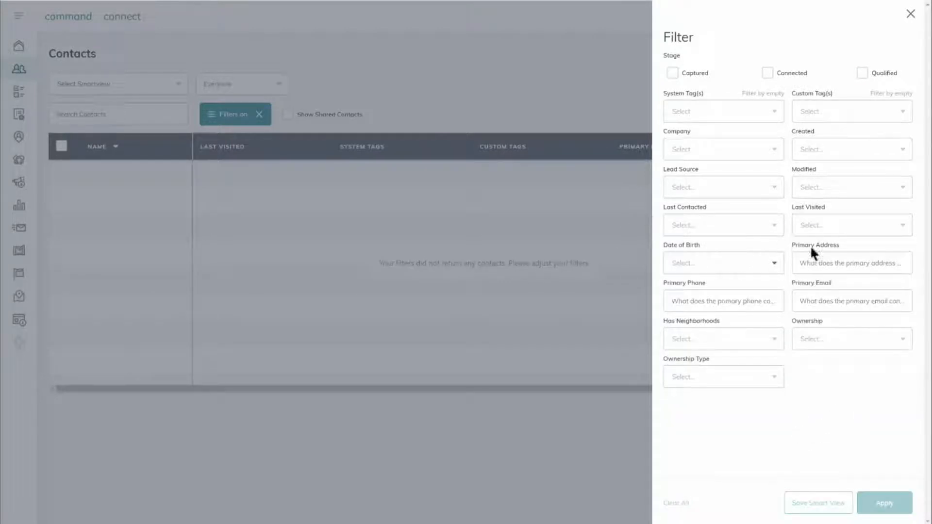
- Try the filter-by-empty option for System Tag(s) and for Custom Tag(s), turning each one off again
click(775, 94)
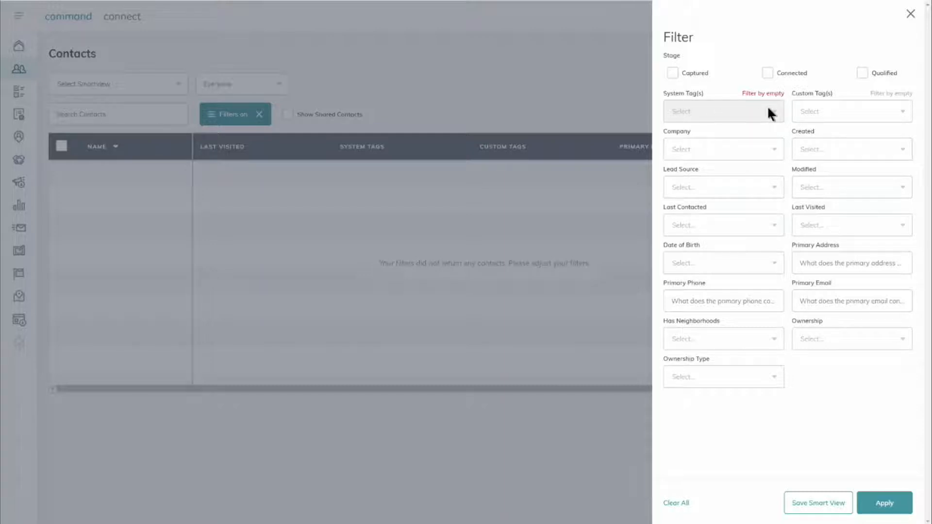
click(758, 94)
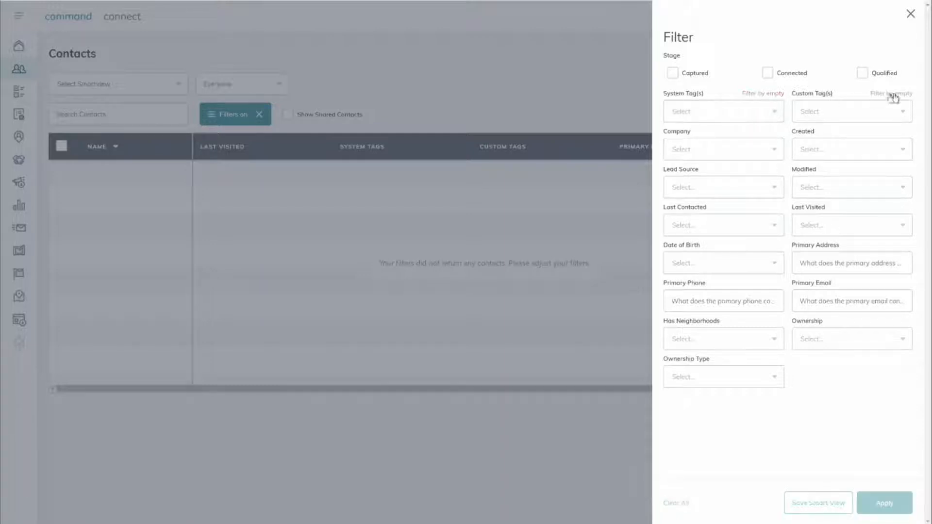
click(893, 94)
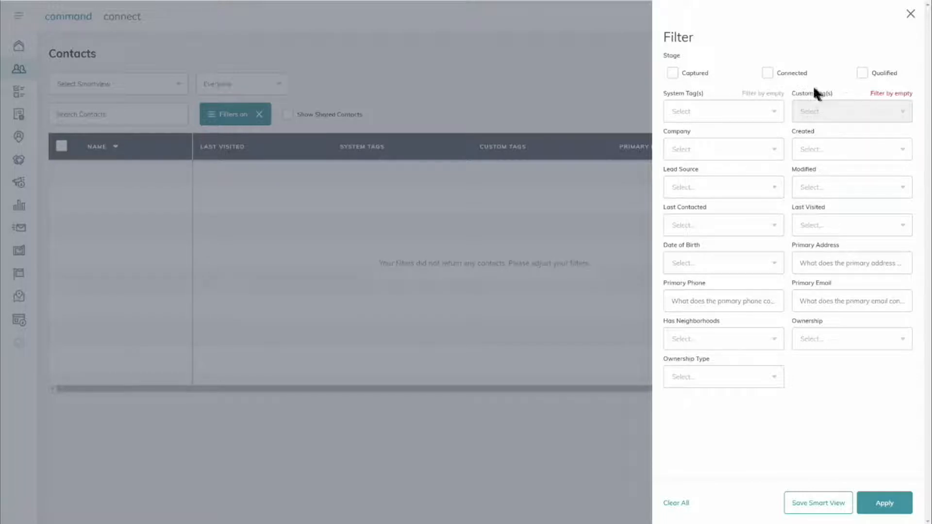
click(883, 94)
click(873, 116)
click(887, 50)
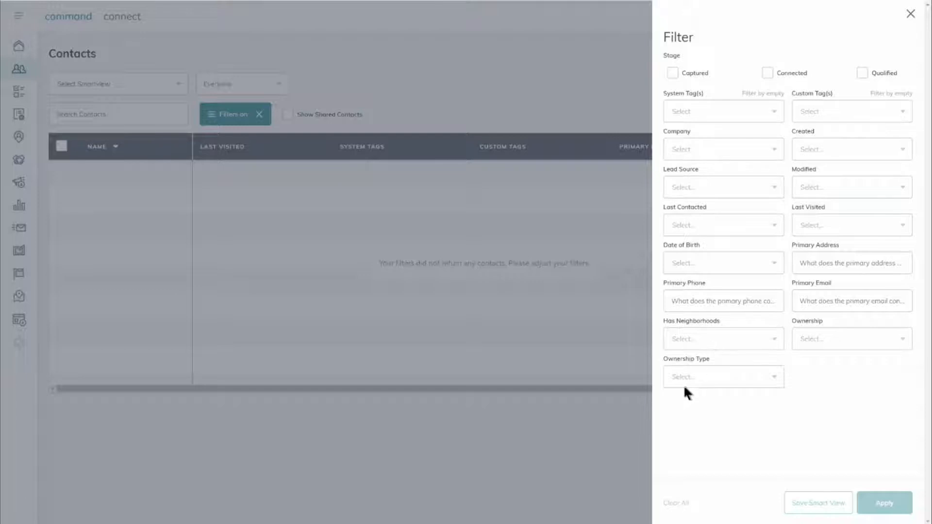
- Check the Ownership Type options, and filter the contacts with Has Neighborhoods set to Yes
click(700, 379)
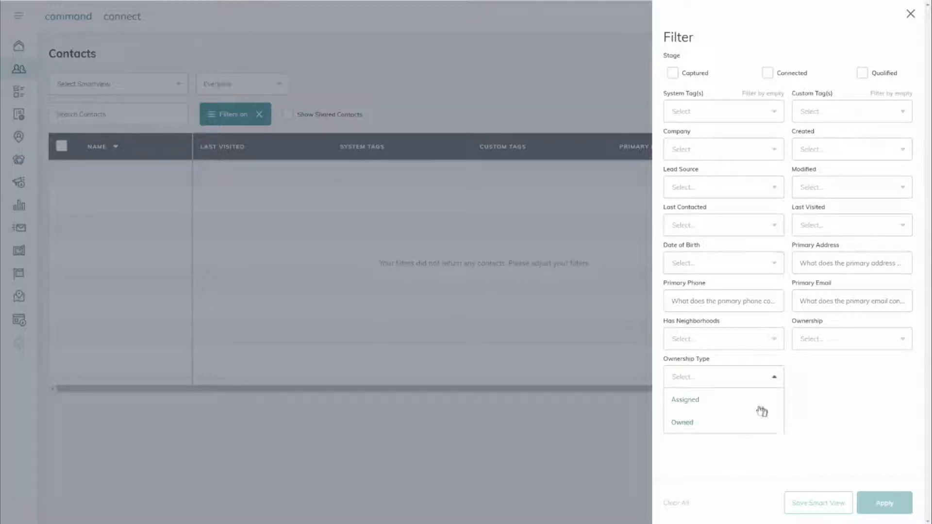
click(811, 390)
click(733, 339)
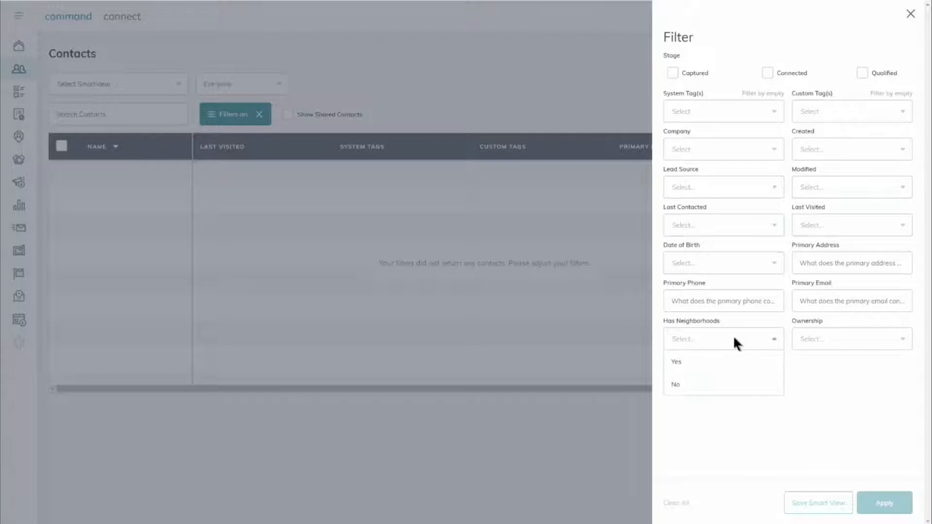
click(700, 361)
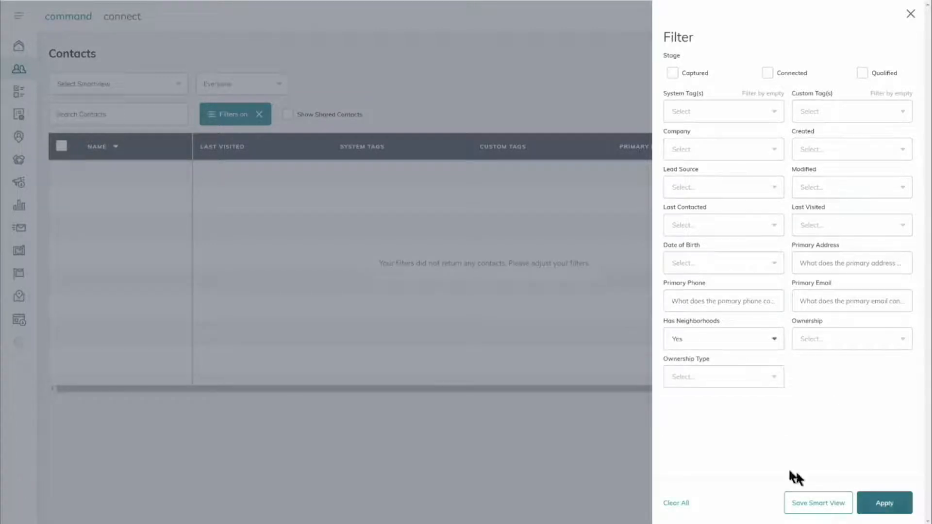
click(875, 500)
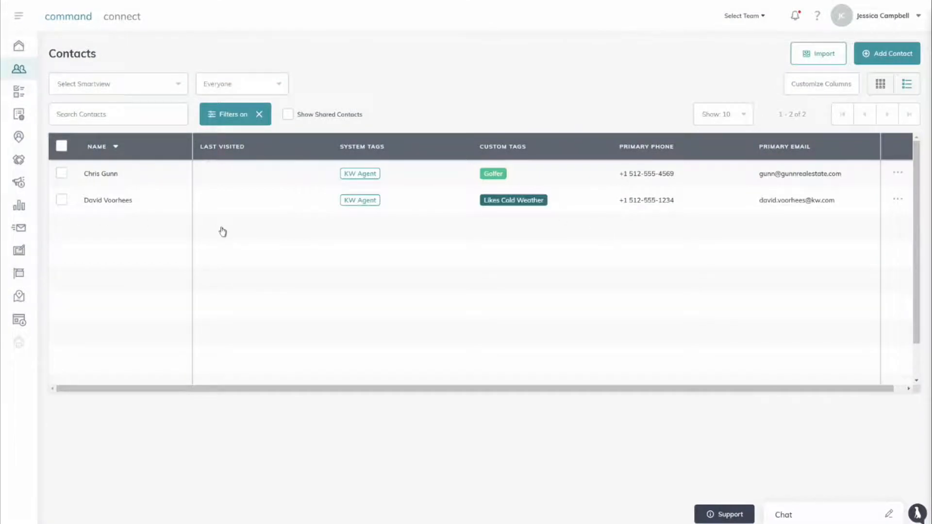
- Change the Has Neighborhoods filter to No, apply it and look through the filtered contacts
click(223, 114)
click(750, 343)
click(668, 382)
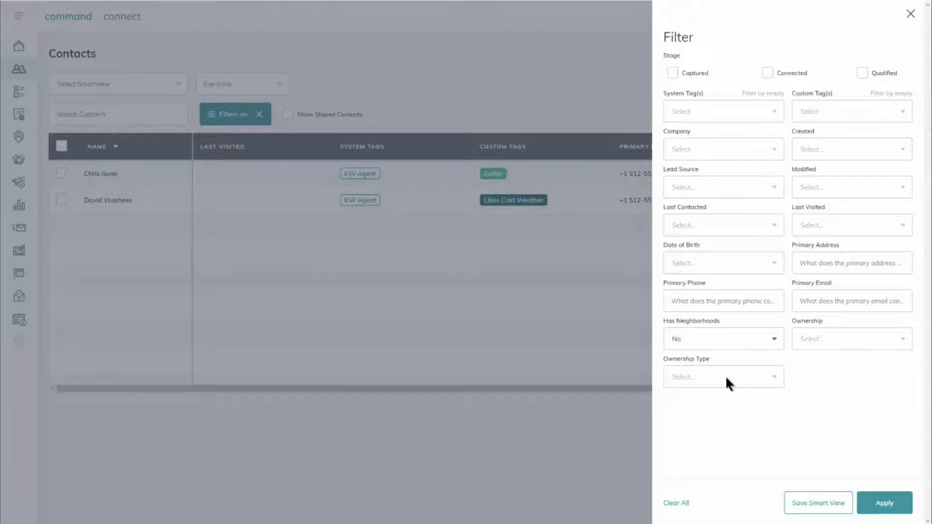
click(884, 503)
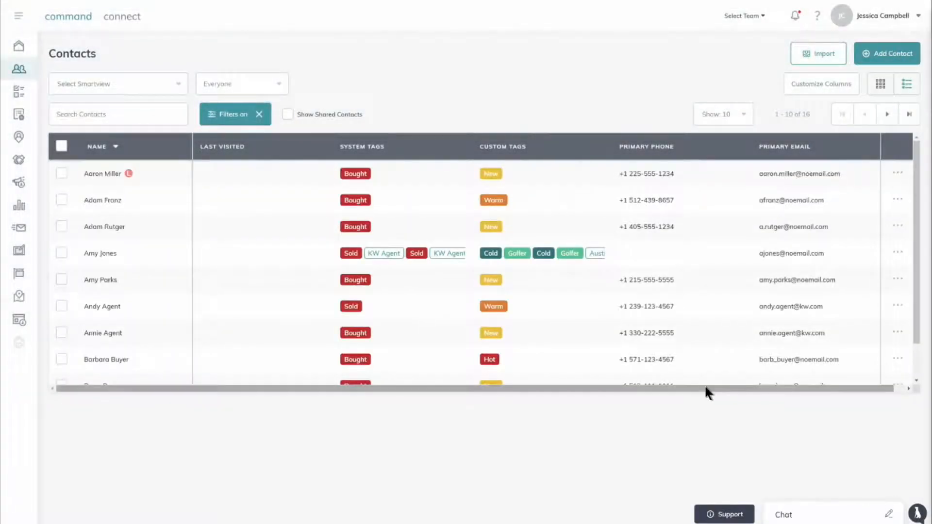
scroll(431, 237, down, 2)
scroll(429, 234, up, 2)
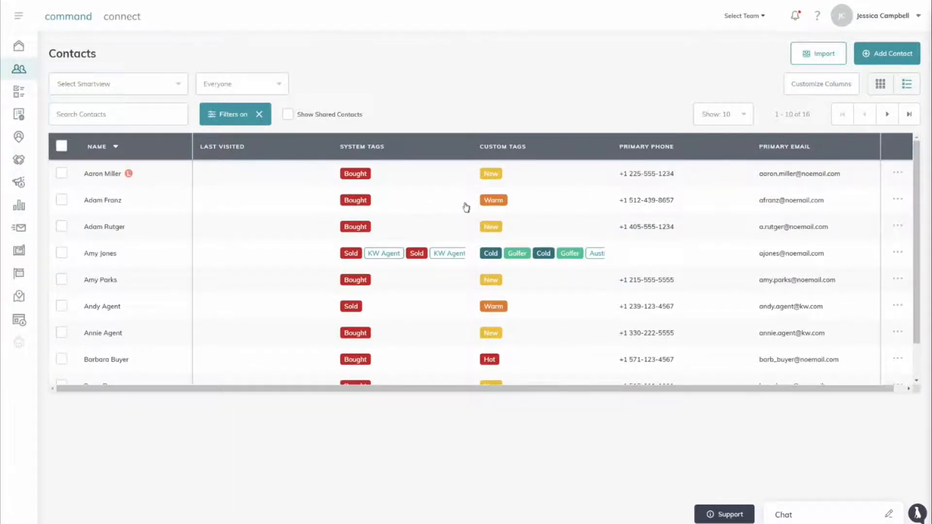
scroll(467, 208, down, 2)
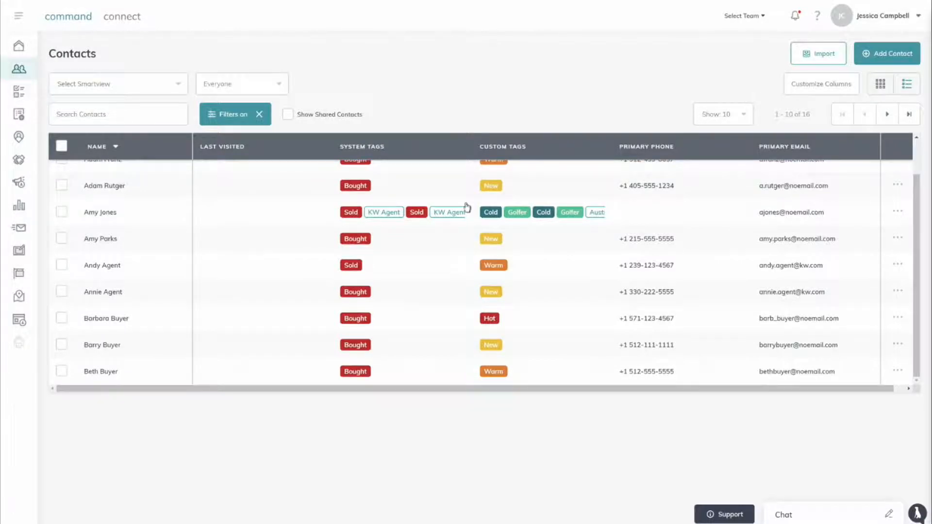
scroll(467, 208, up, 2)
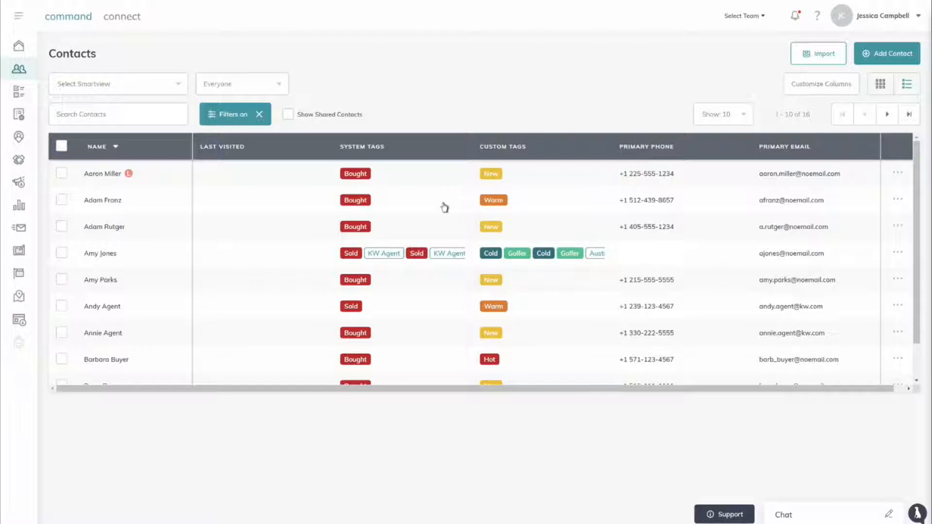
- Clear the active filter and set a new Date of Birth criterion to Within Next 30 Days
click(258, 115)
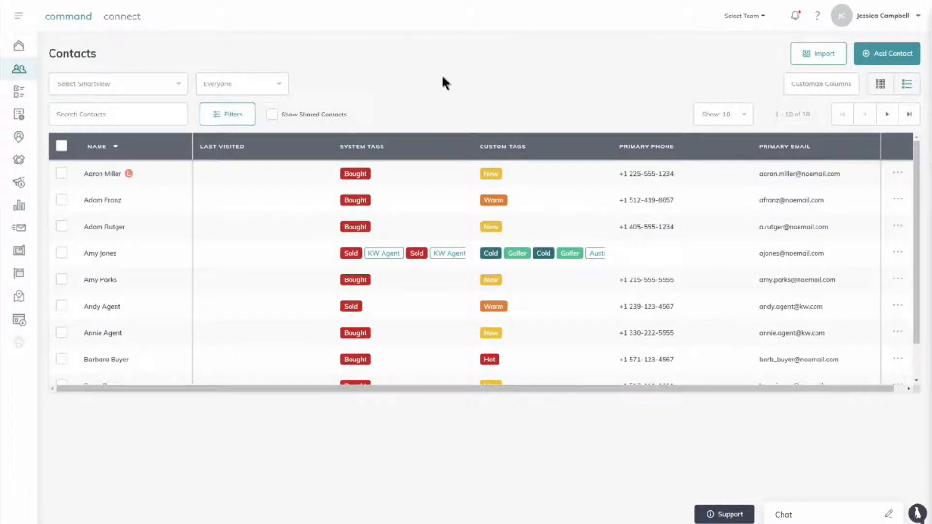
click(214, 114)
click(725, 269)
click(706, 331)
click(705, 290)
text(30)
click(876, 305)
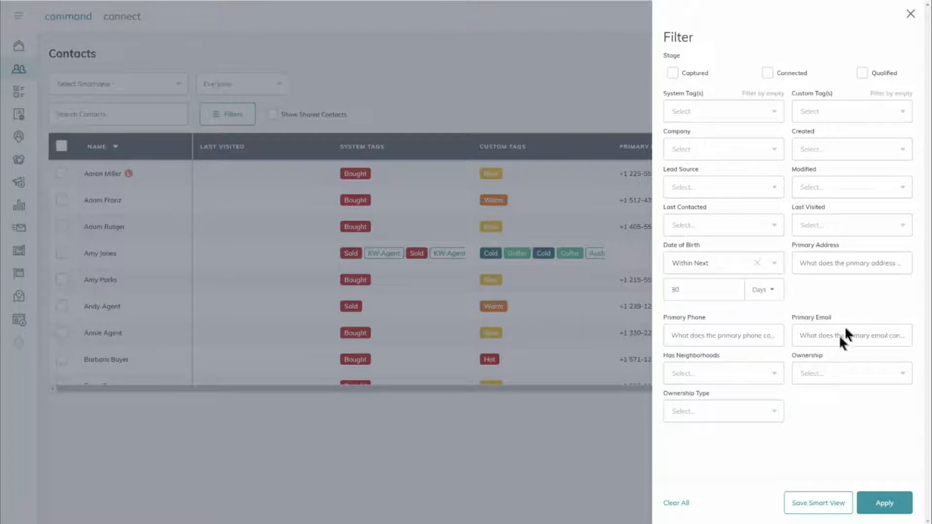
- Save the current filter as a smart view named "Birthday within next 30"
click(801, 503)
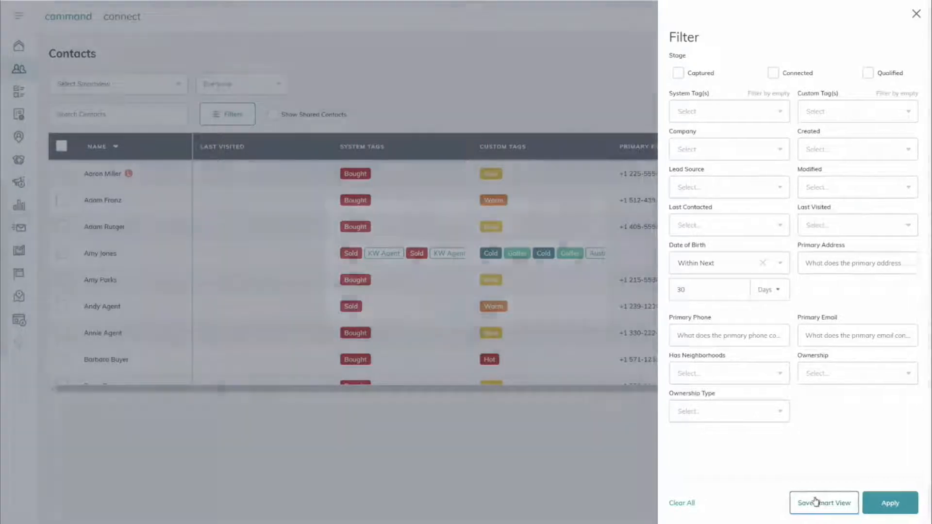
click(431, 260)
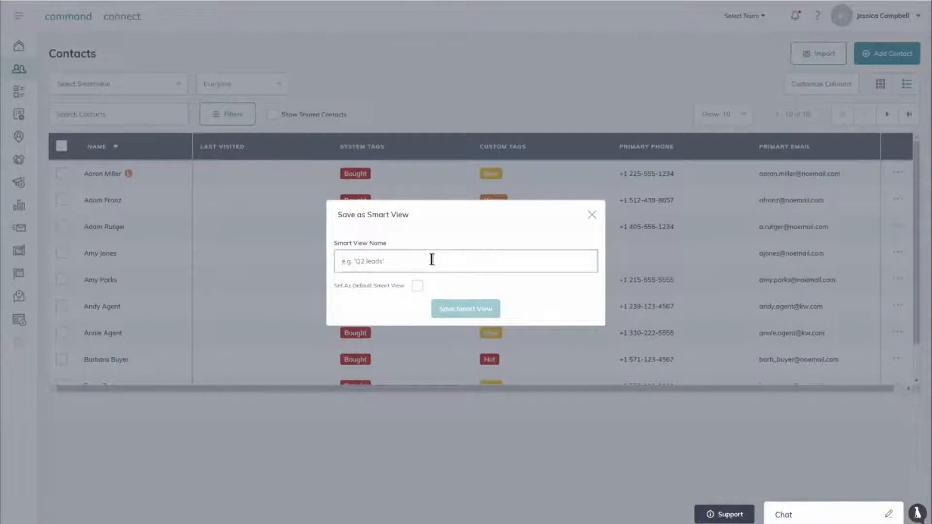
text(Birthday)
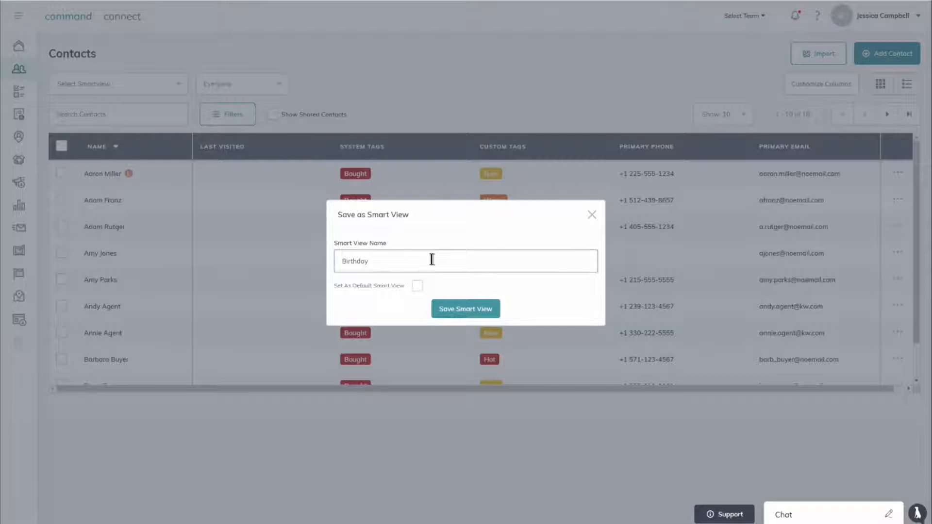
text(ithin next 30)
click(416, 286)
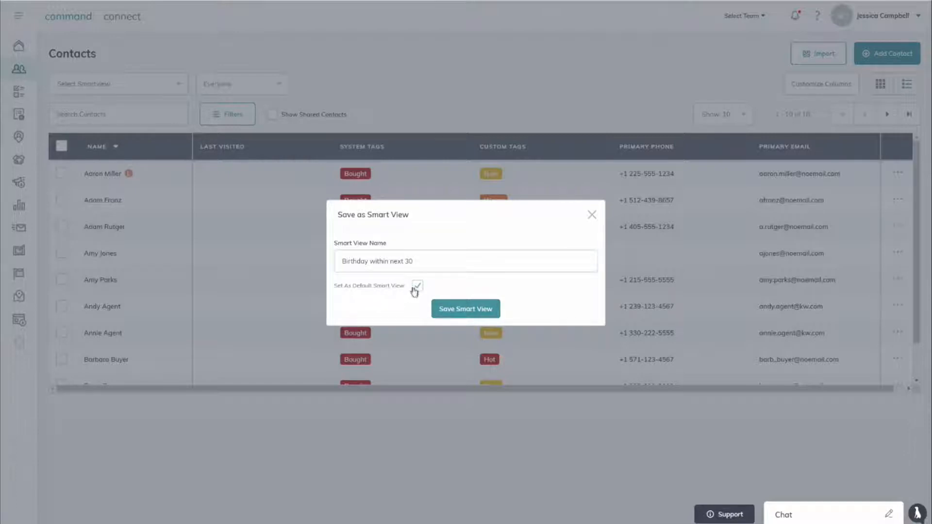
click(442, 310)
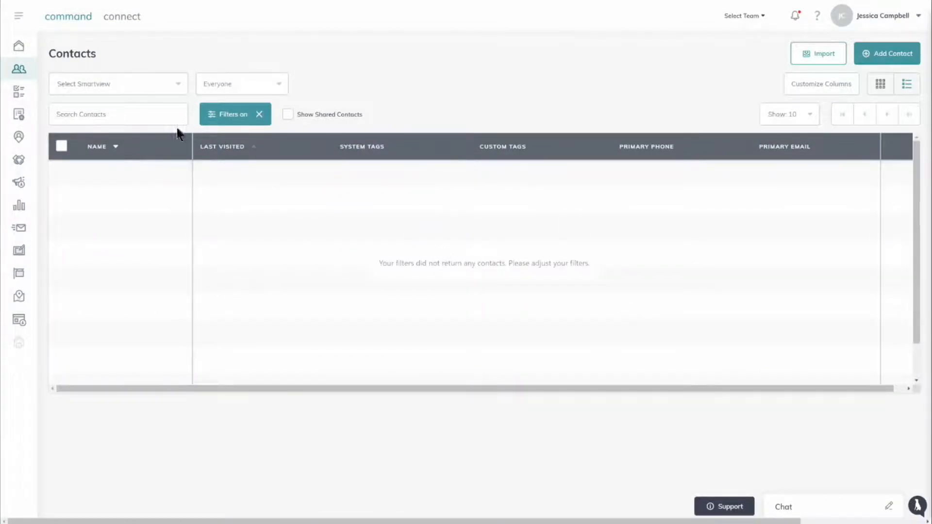
- Look through the list of saved smart views and open the dialog for managing them
click(151, 94)
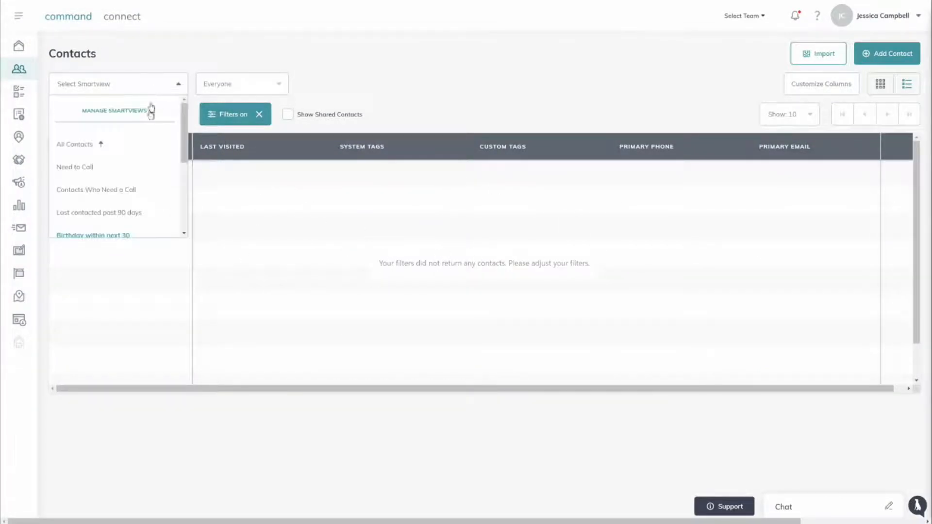
scroll(139, 156, down, 3)
scroll(140, 155, up, 1)
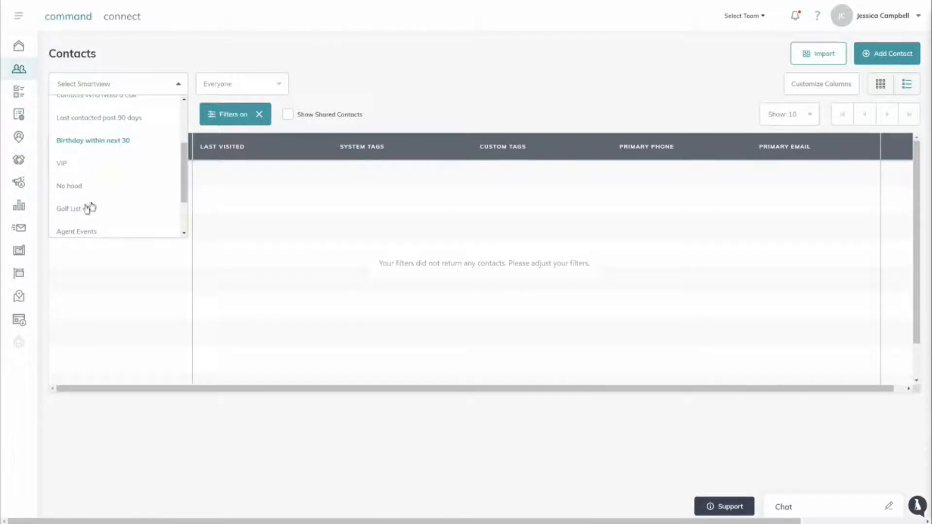
scroll(129, 212, up, 2)
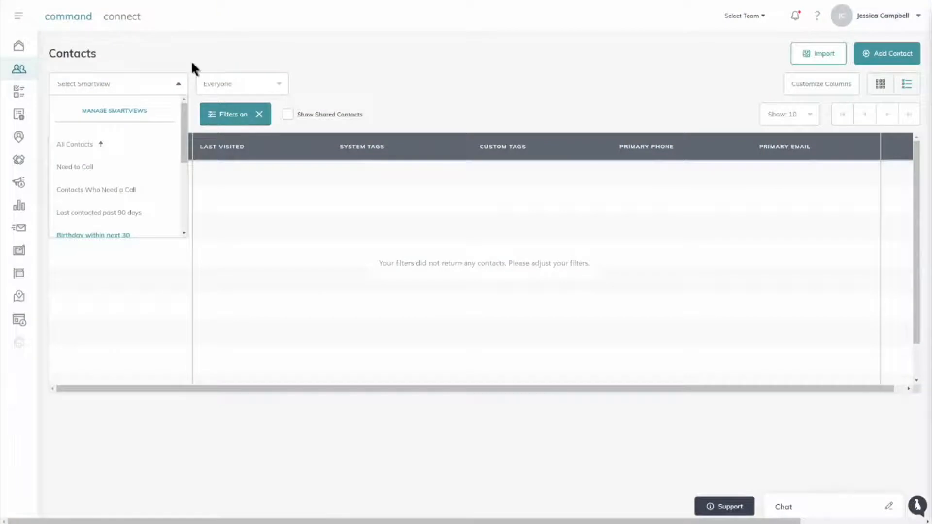
click(129, 114)
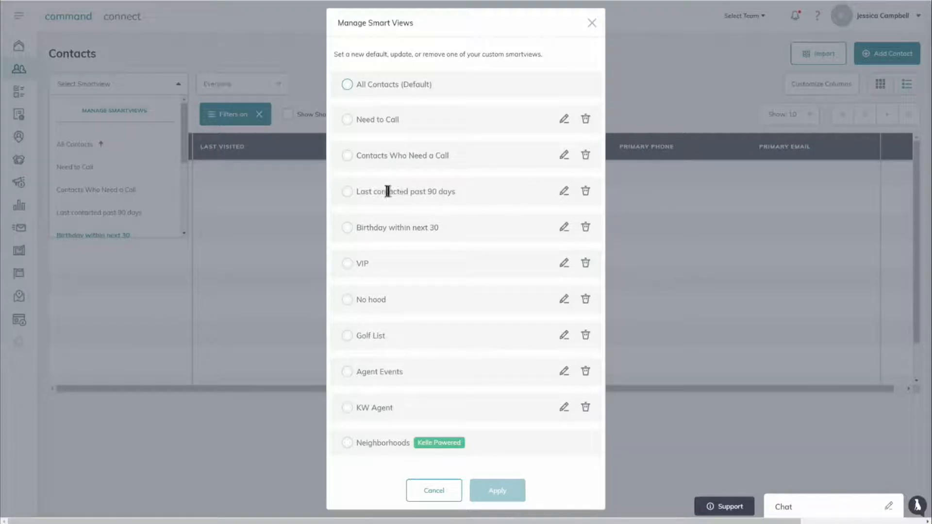
- Try out name editing on the "Last contacted past 90 days" smart view without altering its name
drag(385, 191, 460, 192)
click(459, 189)
click(564, 190)
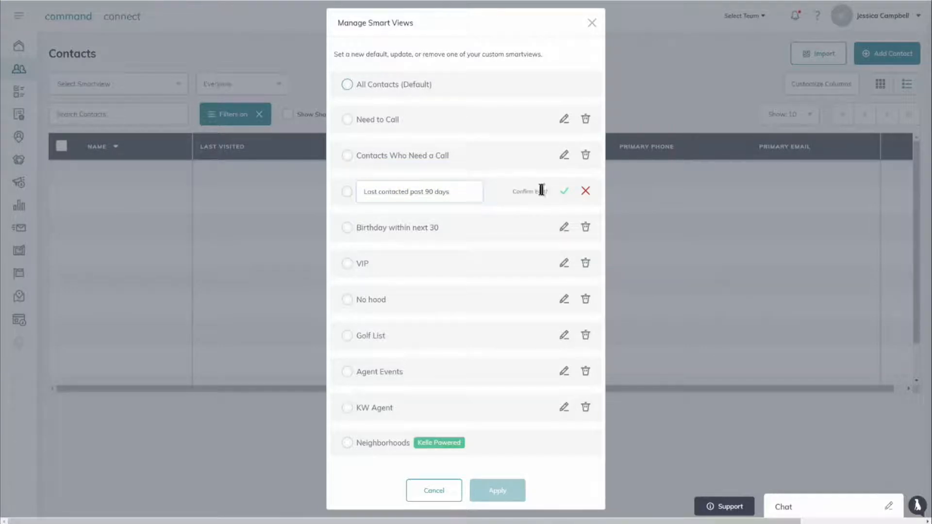
click(563, 193)
drag(377, 192, 490, 193)
click(490, 192)
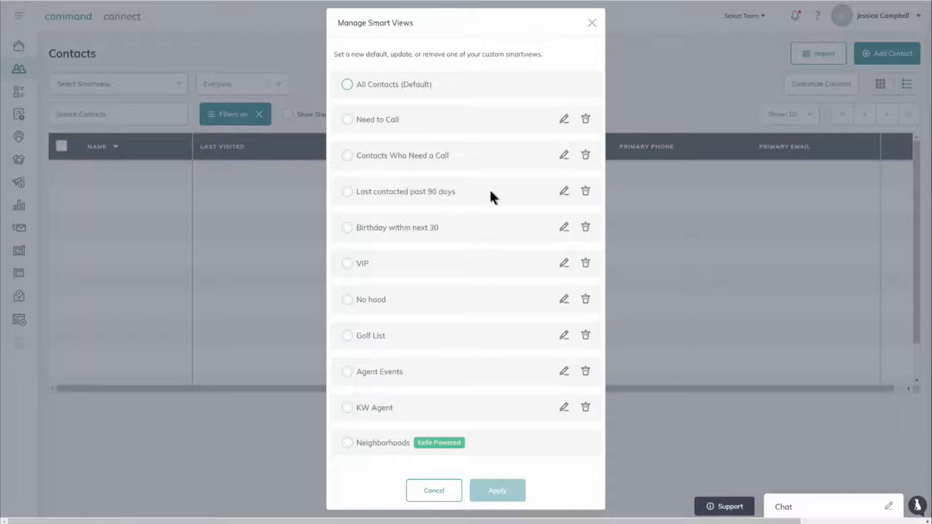
click(563, 193)
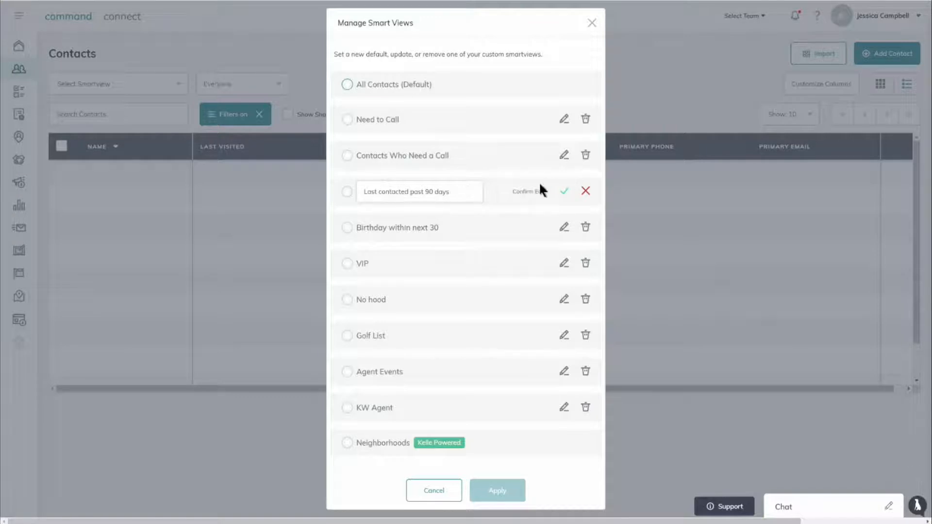
click(586, 191)
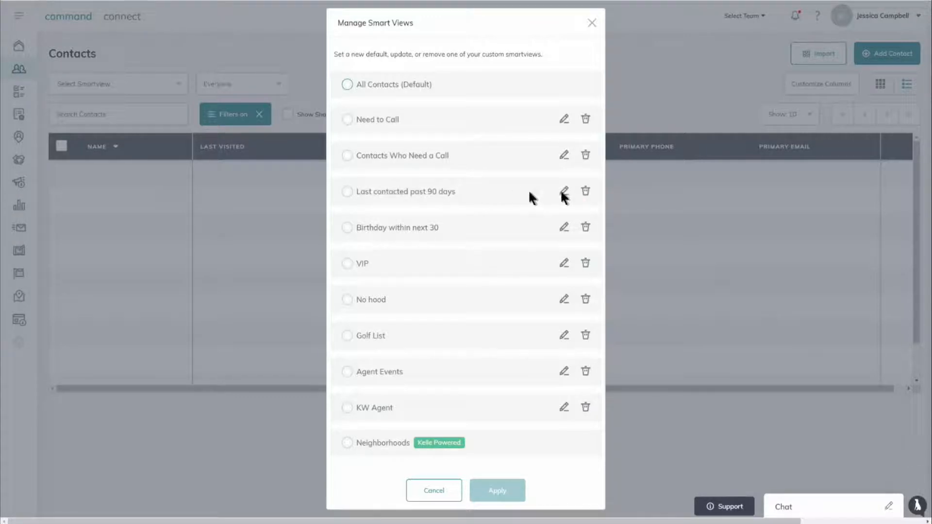
- Delete the "Last contacted past 90 days" smart view, and leave the dialog without applying KW Agent as the default
click(586, 192)
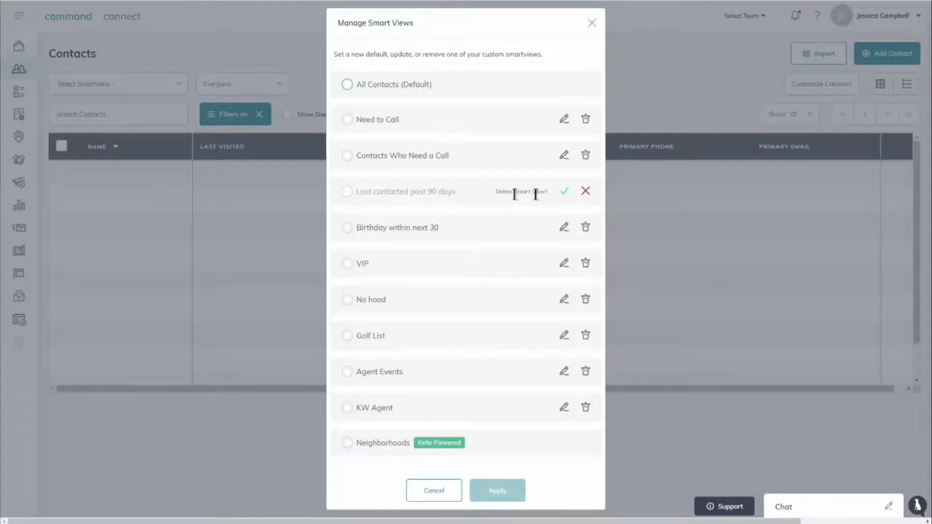
click(563, 190)
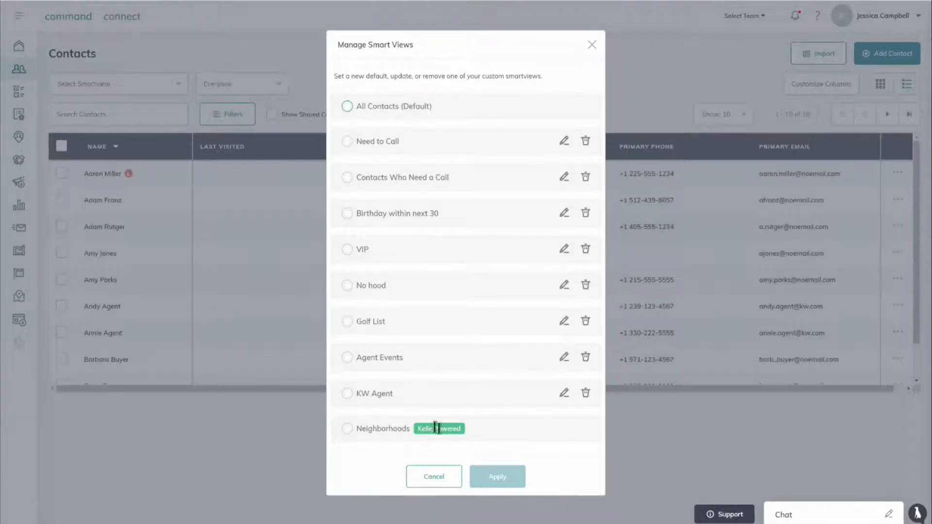
click(347, 394)
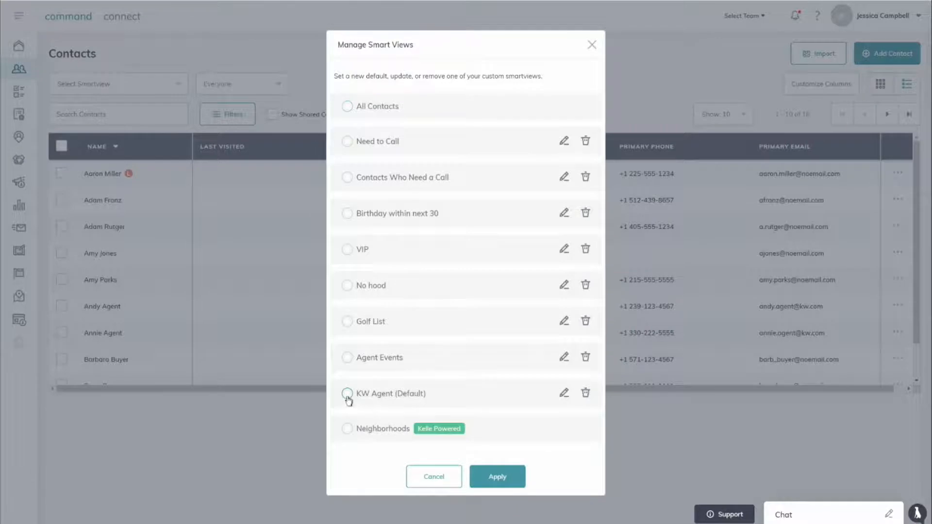
click(441, 477)
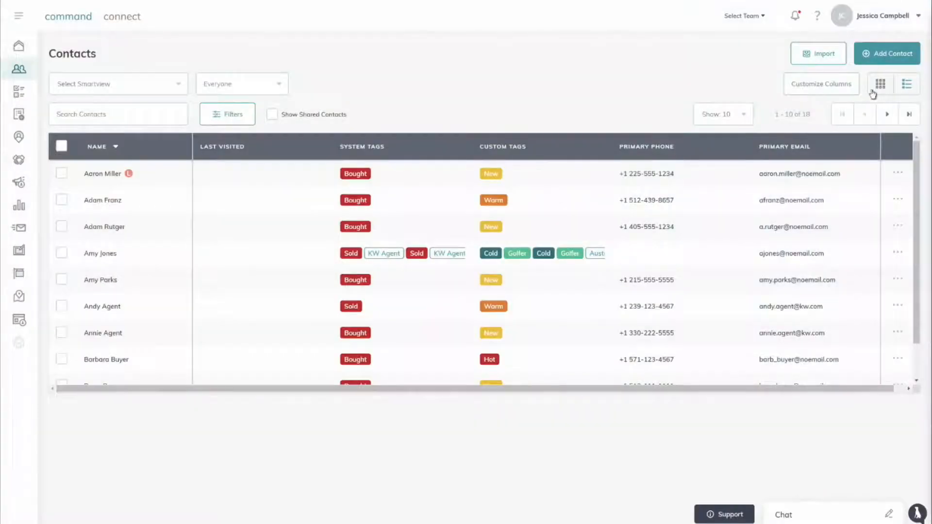
- Preview the contacts as cards, check the first contact's available actions, and return to the list view
click(872, 92)
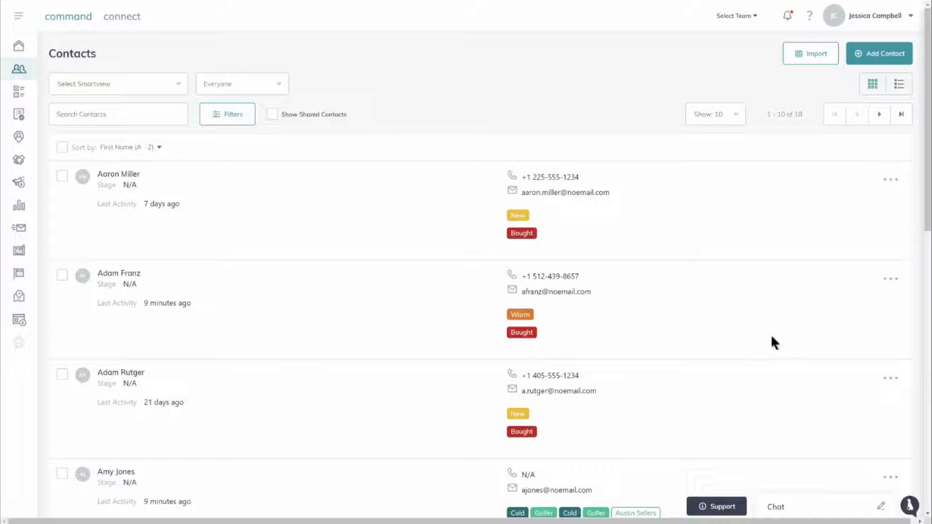
click(890, 180)
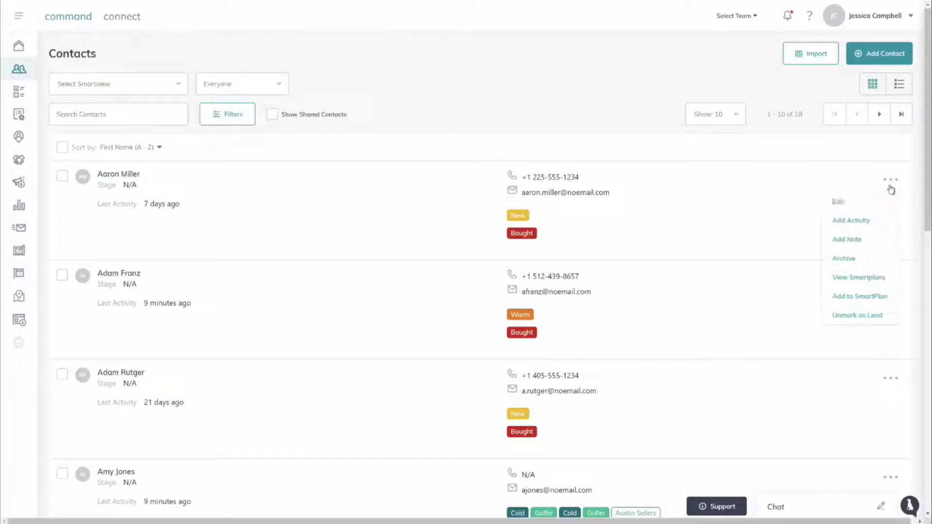
click(711, 204)
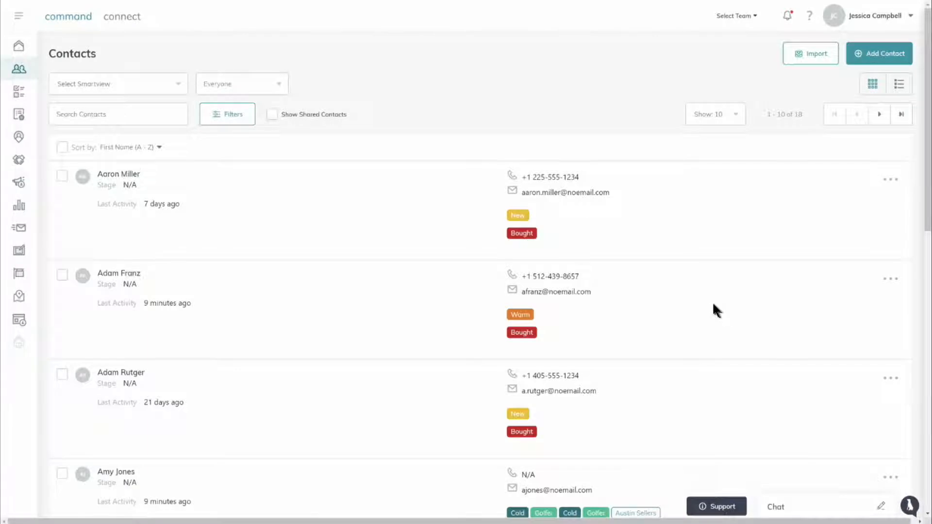
scroll(713, 304, down, 7)
scroll(712, 302, down, 3)
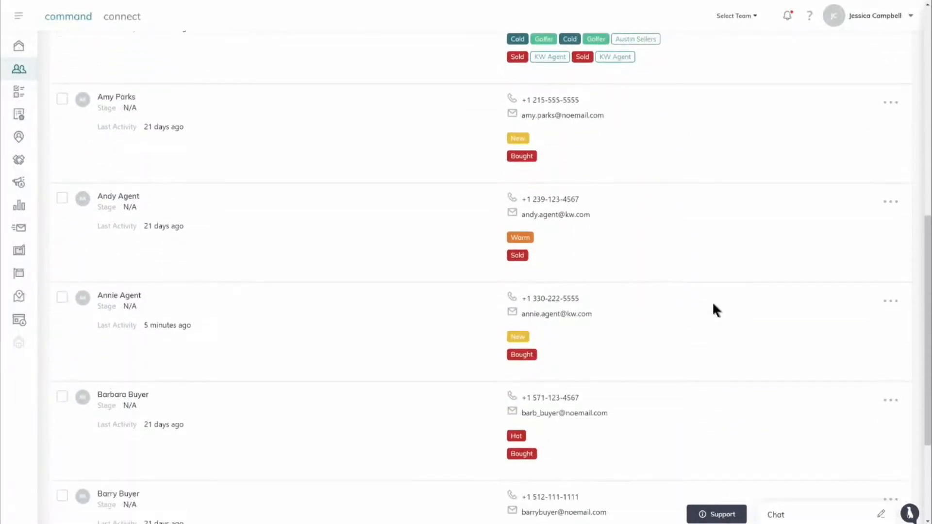
scroll(712, 301, up, 10)
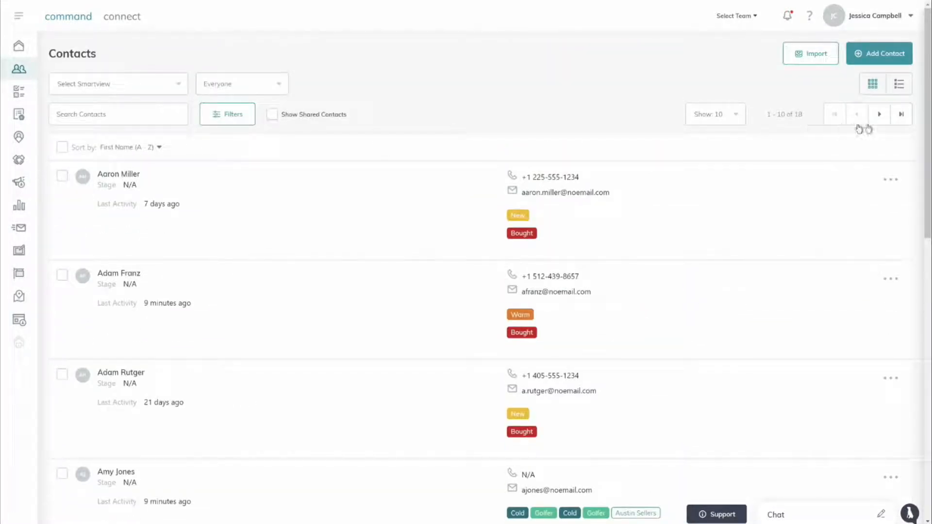
click(899, 84)
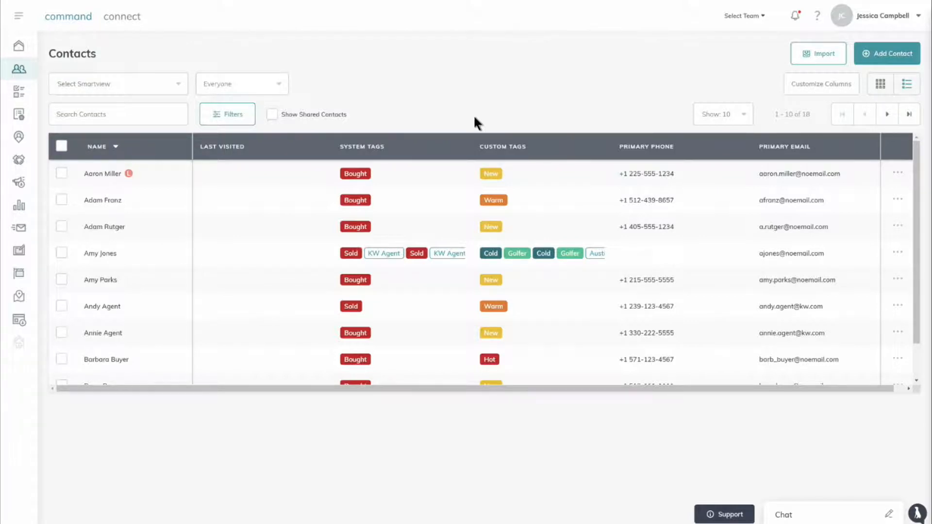
- Switch to the Google Slides presentation and advance to the "Tags vs Fields" slide
key(super+Tab)
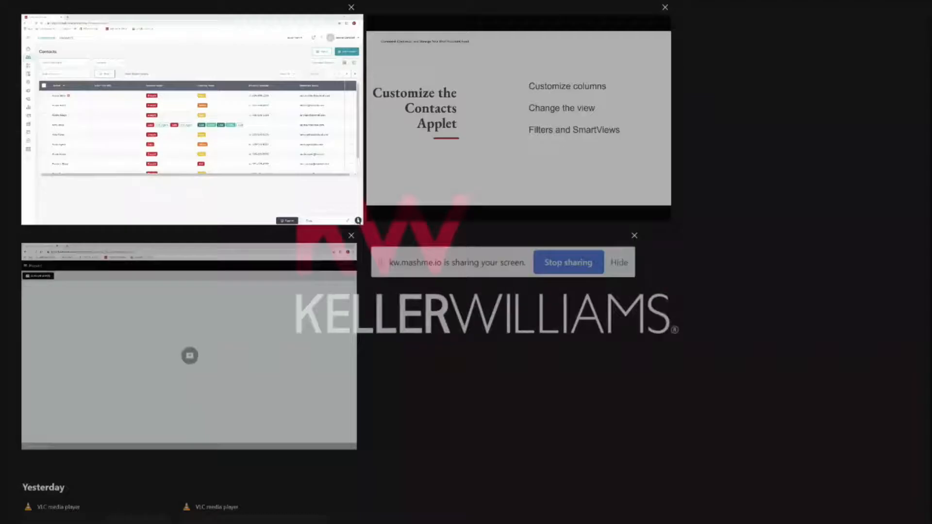
click(473, 114)
key(Right)
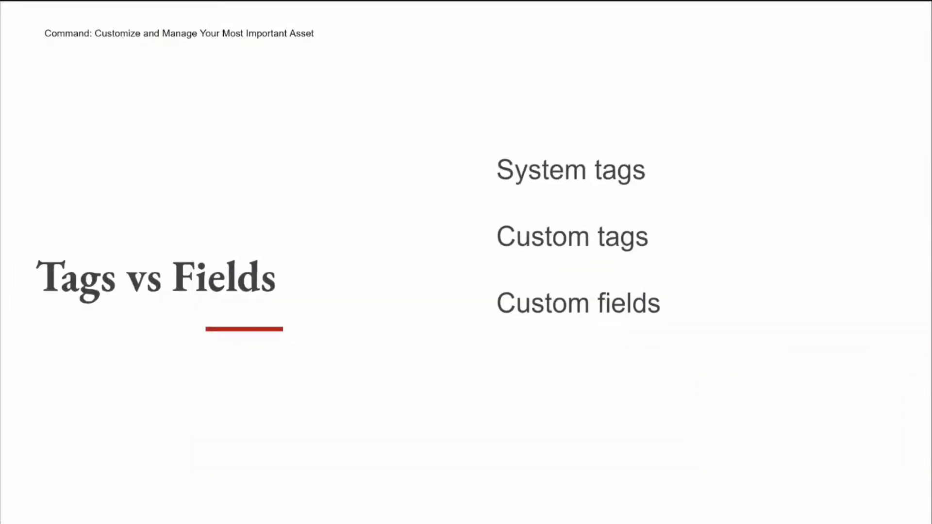
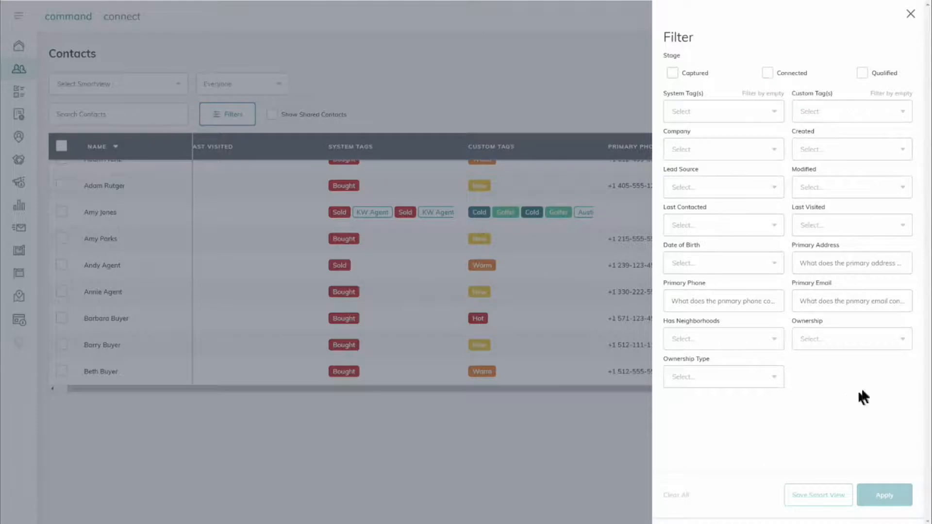
- Close the contact filter, revisit the "Tags vs Fields" slide in Google Slides, and switch back to the Command contacts page
click(909, 14)
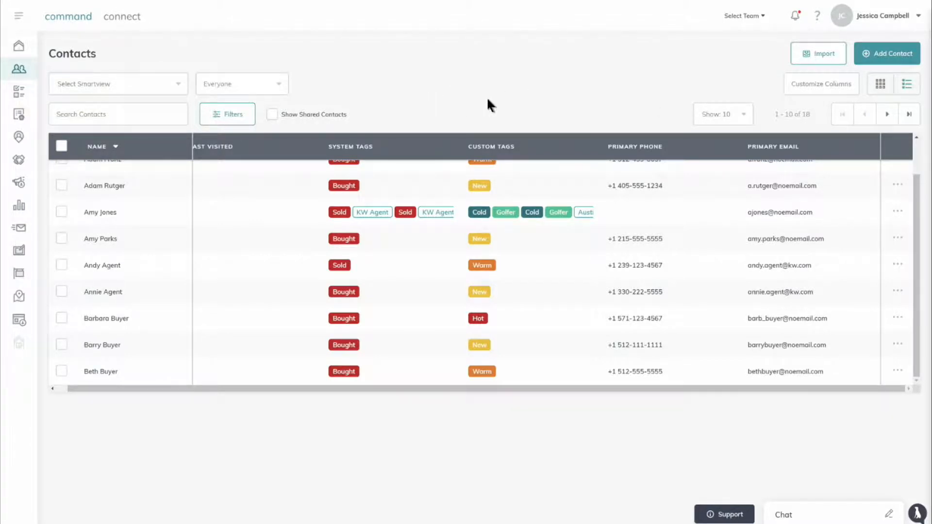
key(super+Tab)
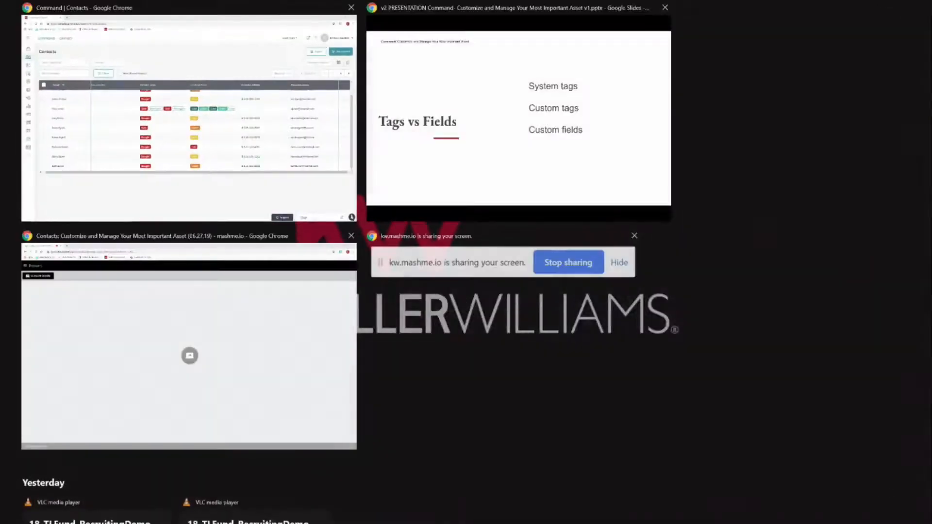
click(518, 118)
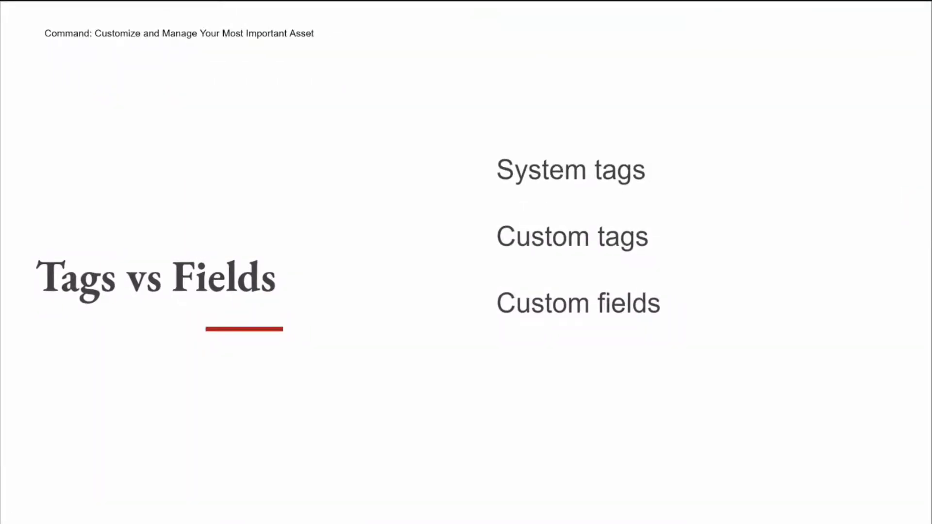
key(super+Tab)
click(429, 151)
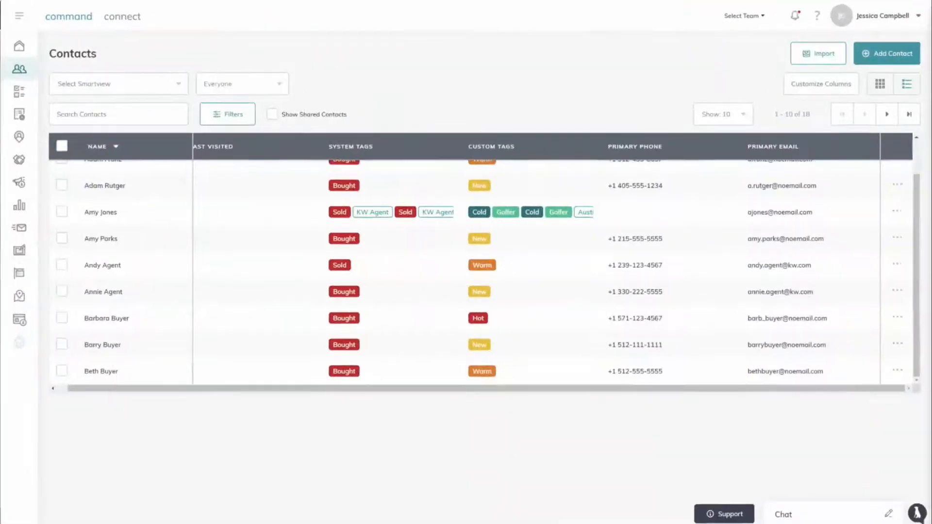
- Open the account's Command settings and go to the custom fields list
click(880, 20)
click(846, 65)
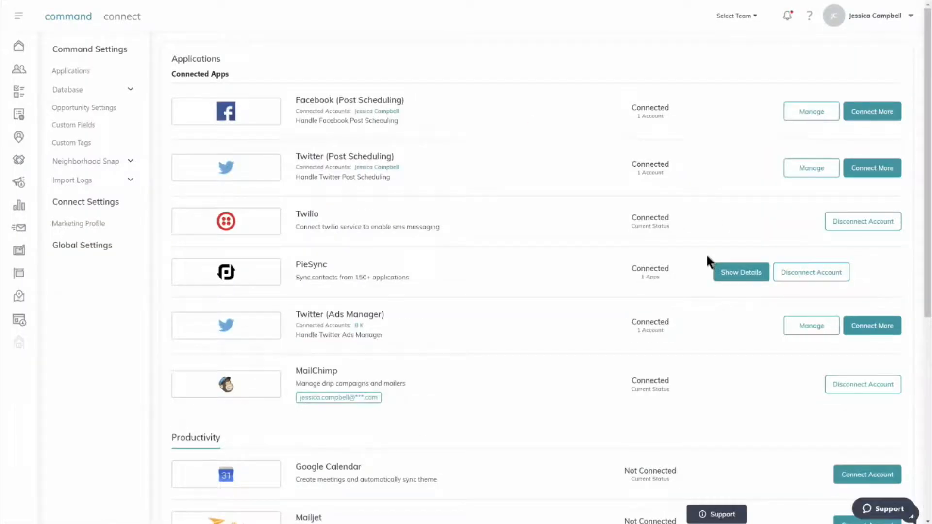
click(82, 126)
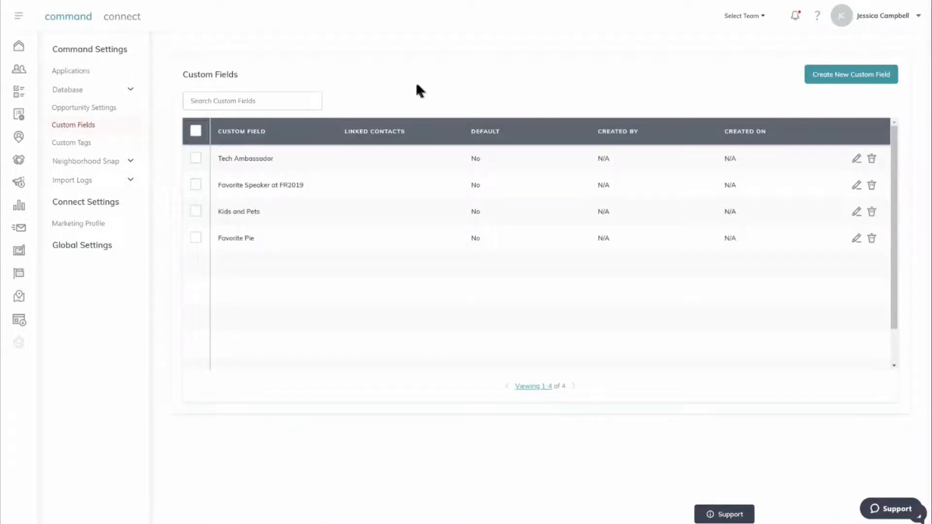
- Start a new custom field named "Pie Flavor" with the Dropdown field type
click(824, 76)
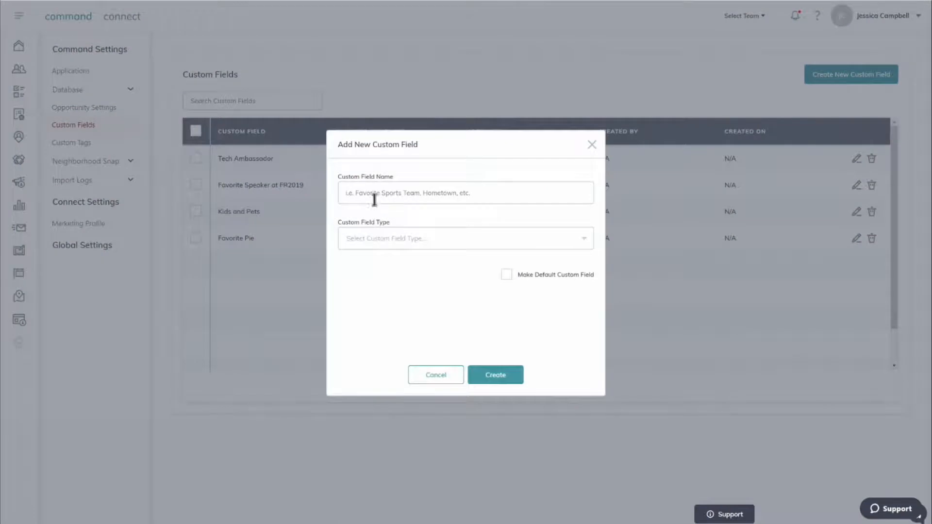
click(374, 199)
text(zpie)
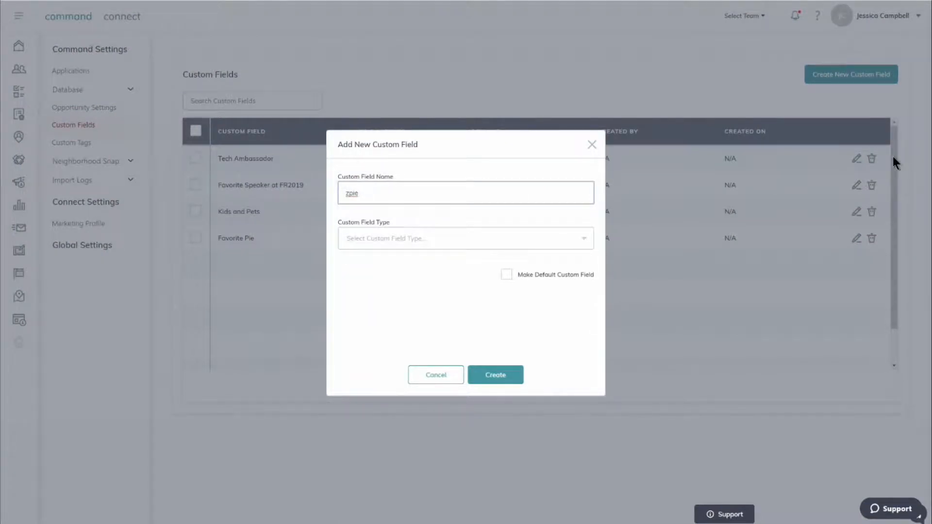
key(BackSpace)
key(BackSpace)
text(Pie)
click(542, 237)
click(491, 306)
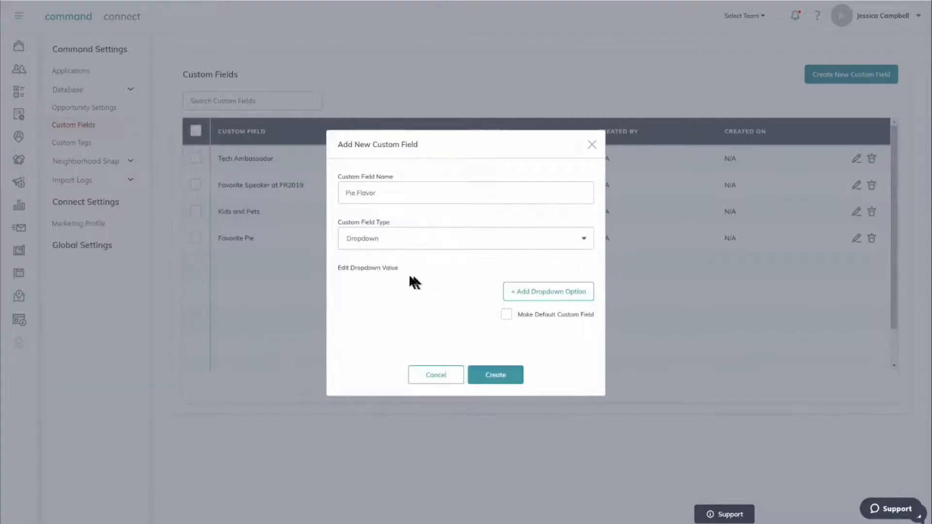
- Add Cherry, Pecan and Pumpkin as the dropdown options of the Pie Flavor field
click(534, 297)
click(477, 289)
text(Cherry)
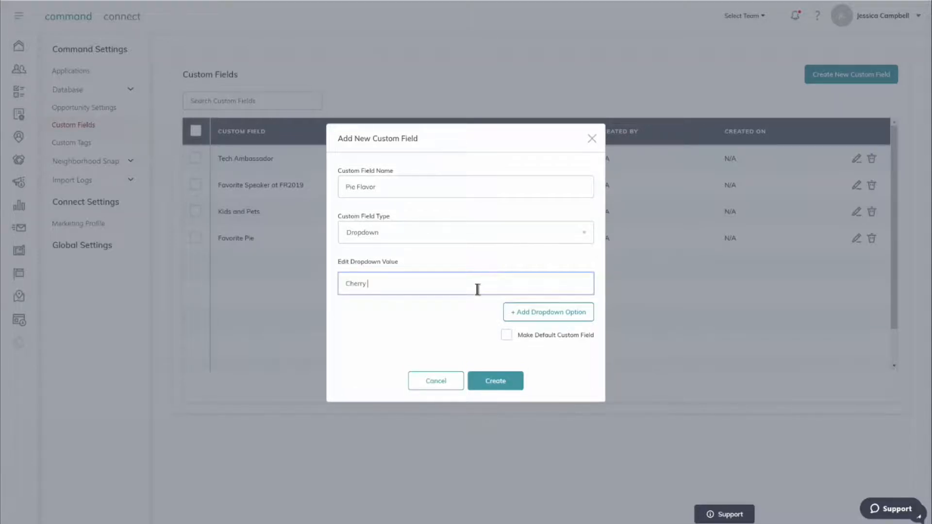
click(527, 313)
click(430, 301)
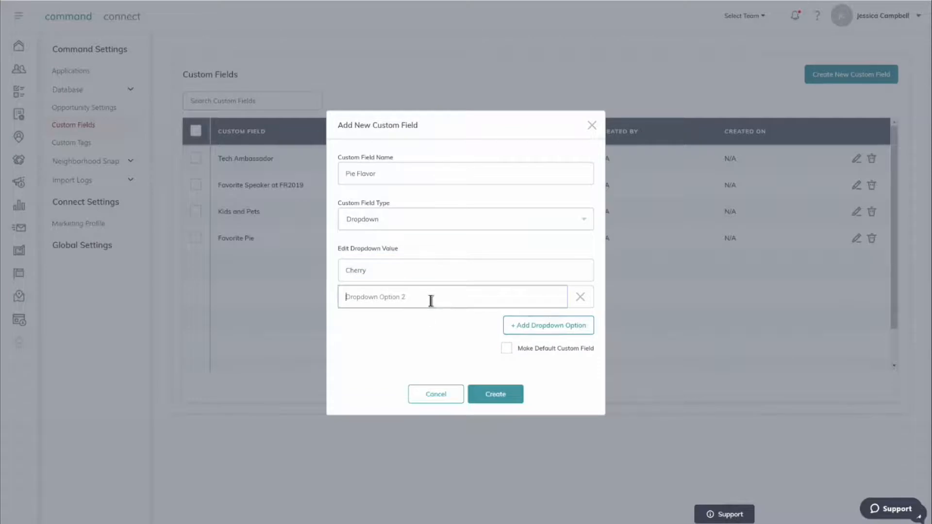
text(Pecan)
click(521, 329)
click(522, 313)
text(Pumpkin)
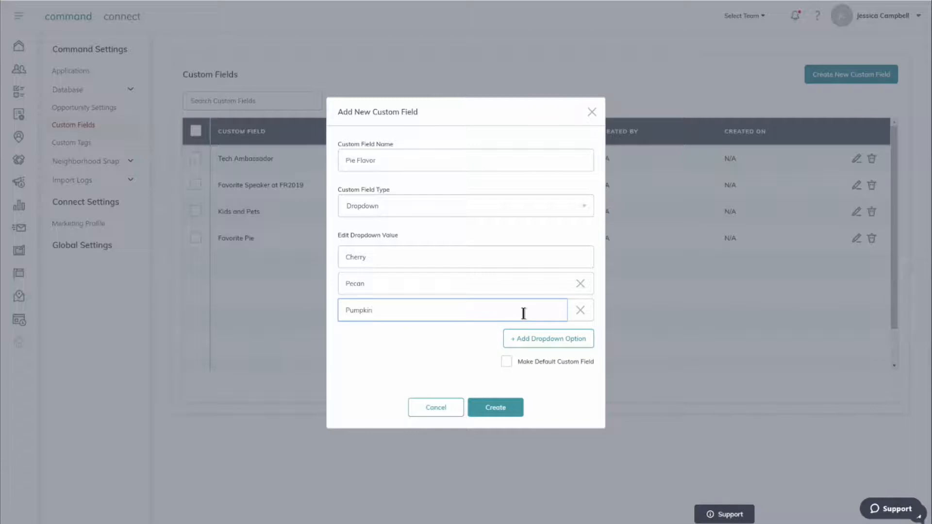
- Make Pie Flavor a default custom field and create it
click(375, 322)
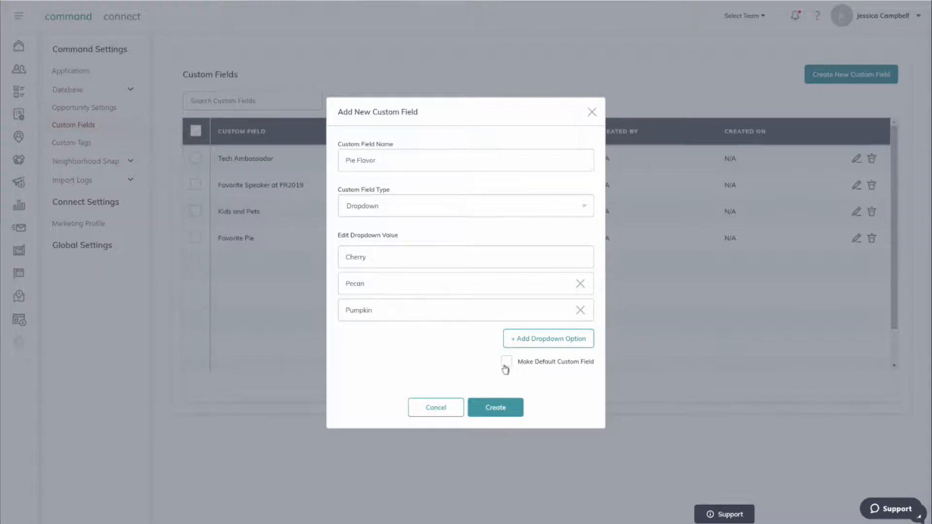
click(591, 359)
click(506, 362)
click(502, 406)
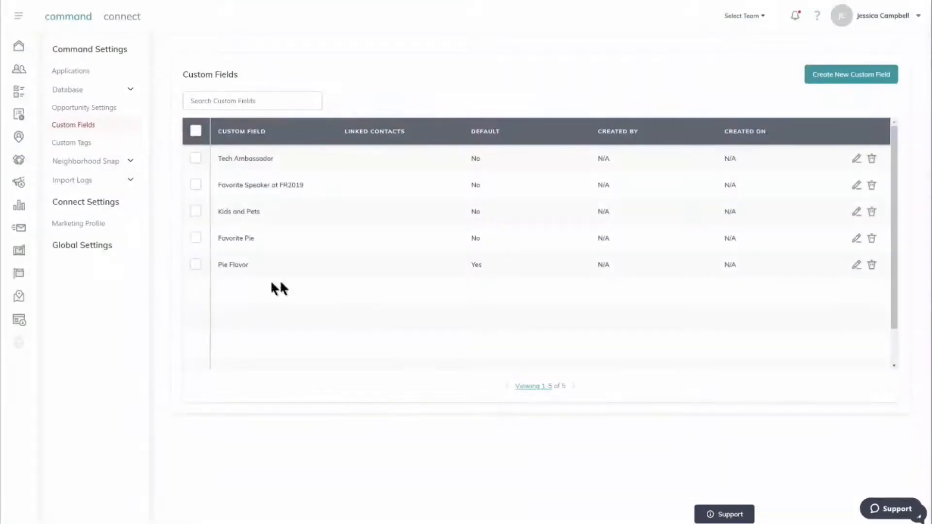
- Review the editable settings of the Pie Flavor and Tech Ambassador custom fields, leaving both without saving
click(856, 264)
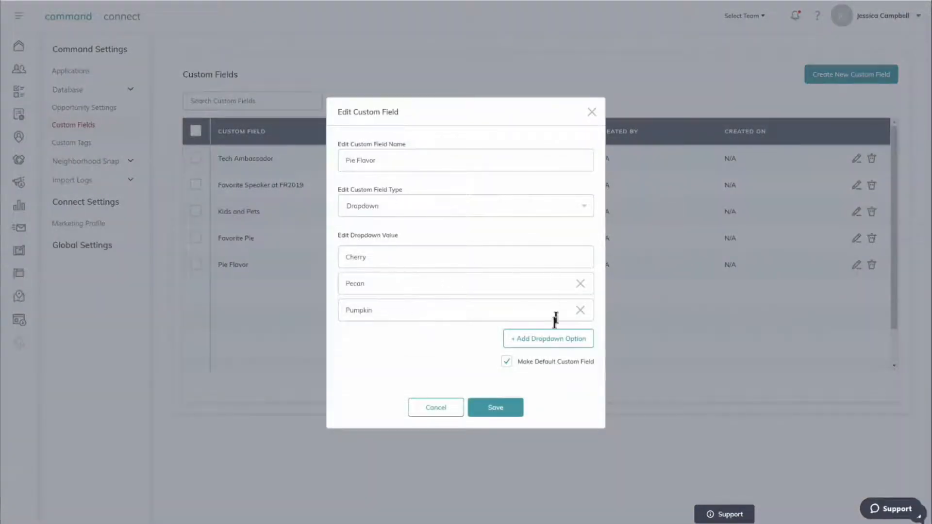
click(437, 407)
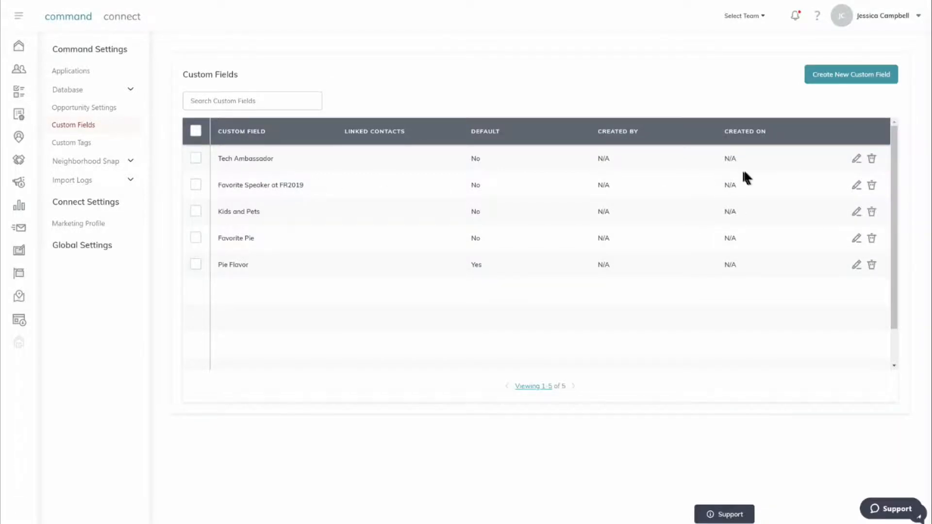
click(856, 158)
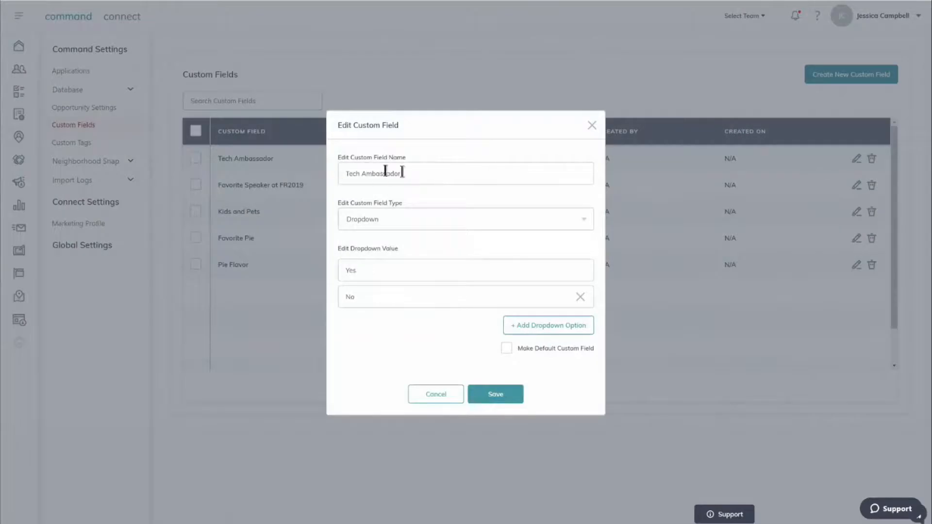
click(432, 395)
- Dismiss the new custom field form carrying over Tech Ambassador's values, and delete the Tech Ambassador custom field
click(867, 82)
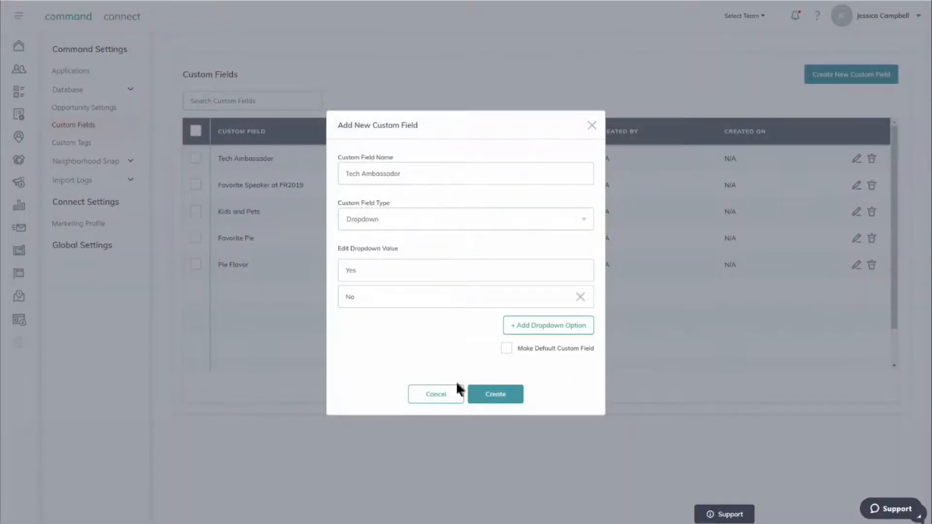
click(437, 395)
click(872, 77)
click(592, 125)
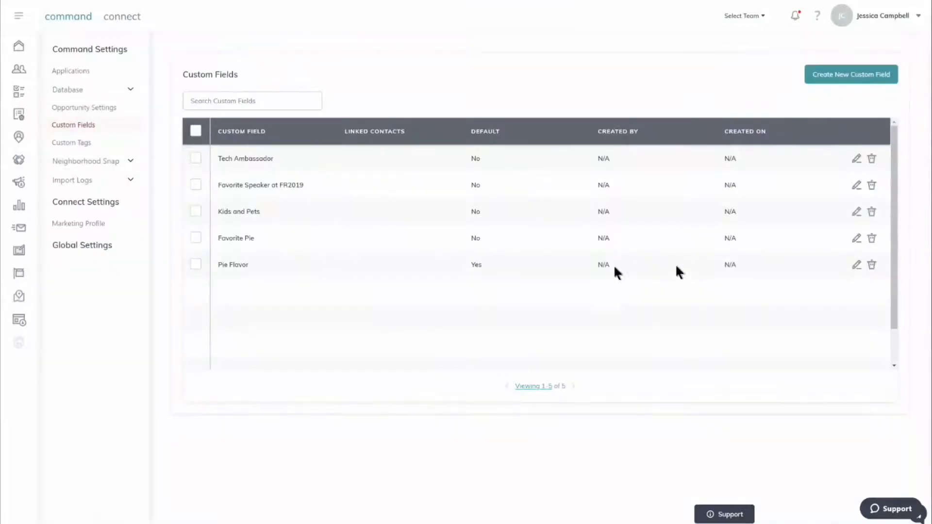
click(872, 158)
click(505, 325)
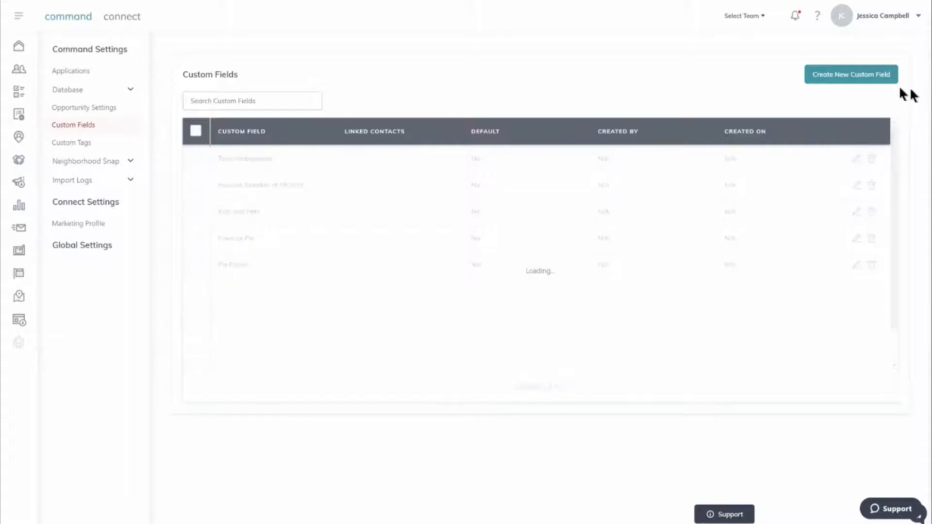
- Create a custom field named "Qualified" with the Checkbox field type
click(857, 77)
click(494, 196)
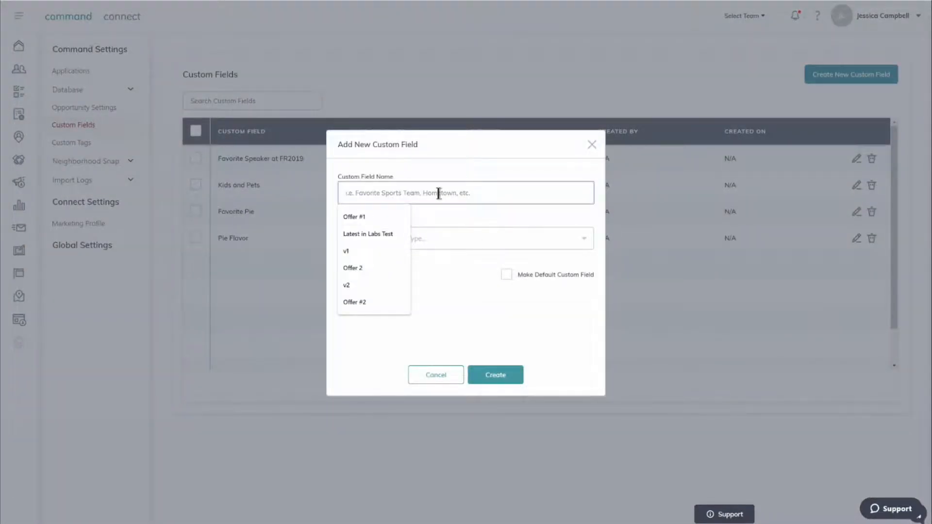
text(uoi)
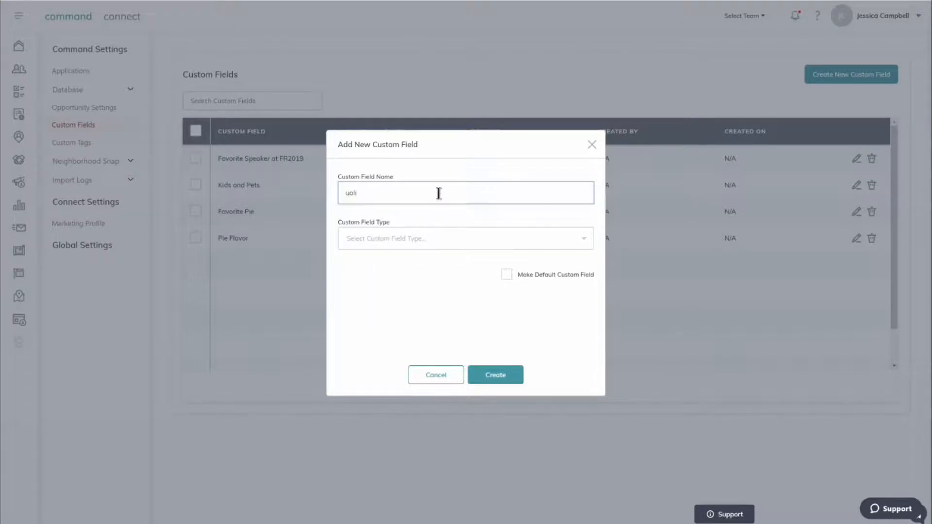
key(BackSpace)
key(BackSpace)
key(BackSpace)
text(Q)
click(450, 238)
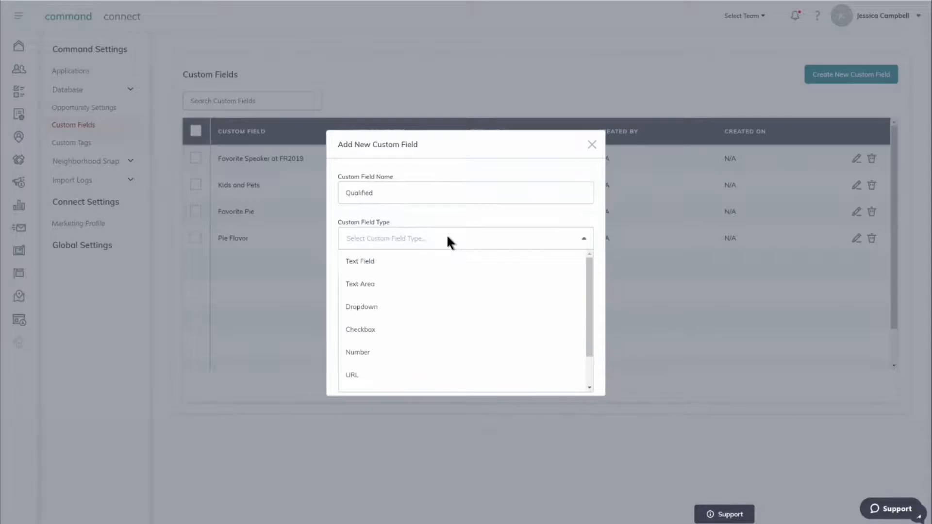
click(371, 330)
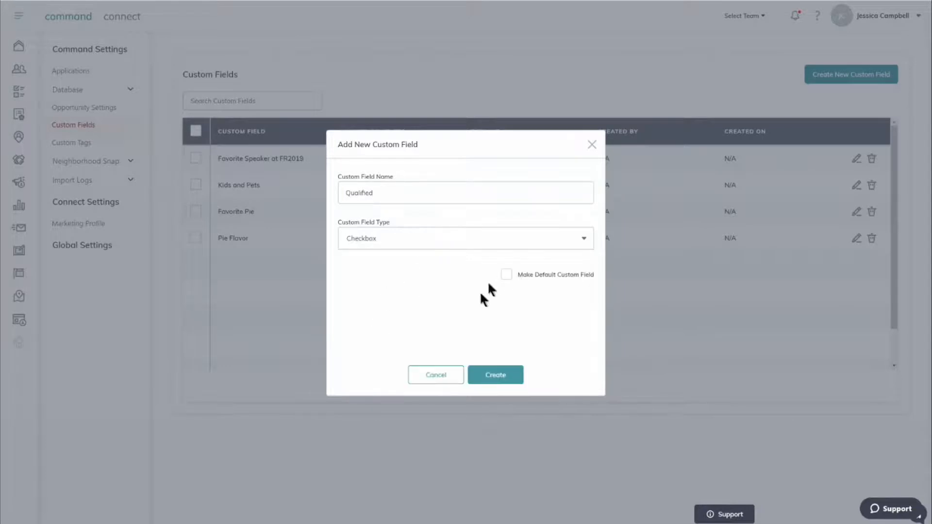
click(478, 375)
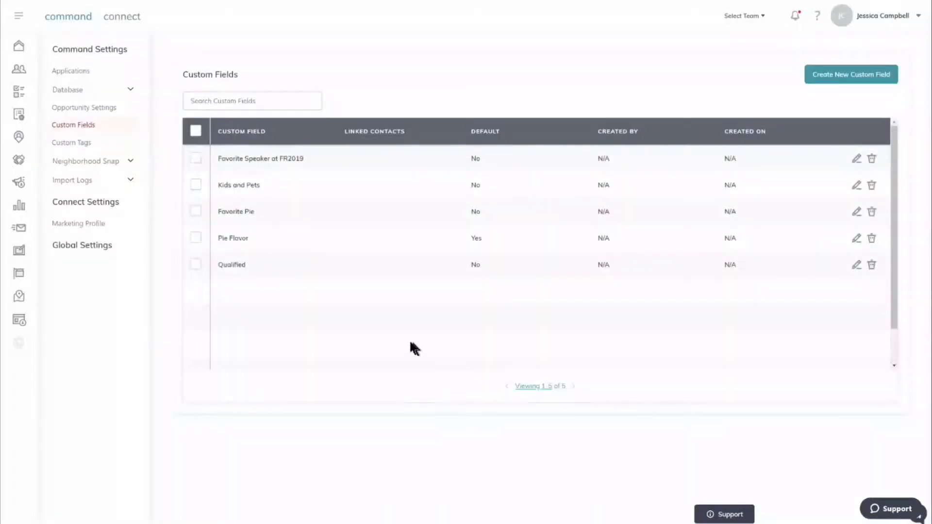
- Review the contact tags in the custom tags list, trying out selection of all tags and of Cold, Hot and New
click(856, 264)
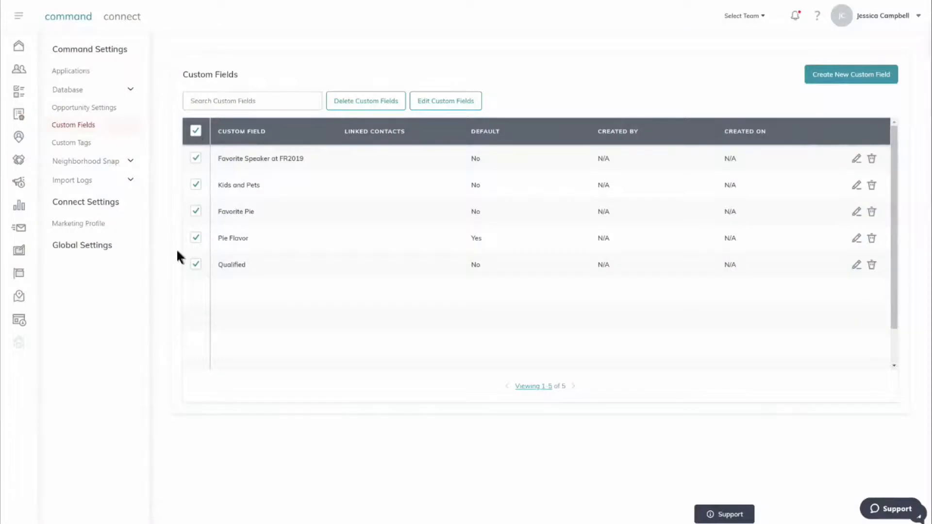
click(90, 142)
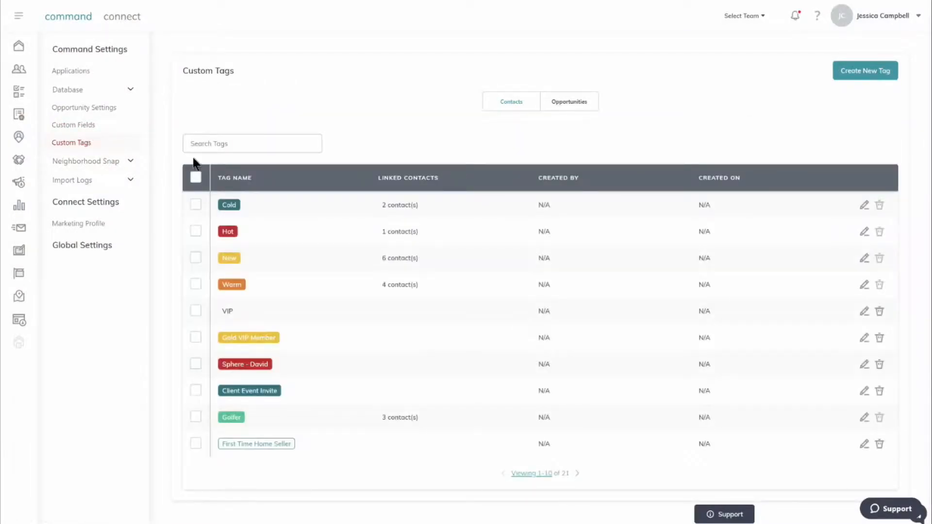
click(195, 177)
click(195, 178)
click(196, 258)
click(195, 231)
click(195, 205)
click(541, 476)
click(400, 136)
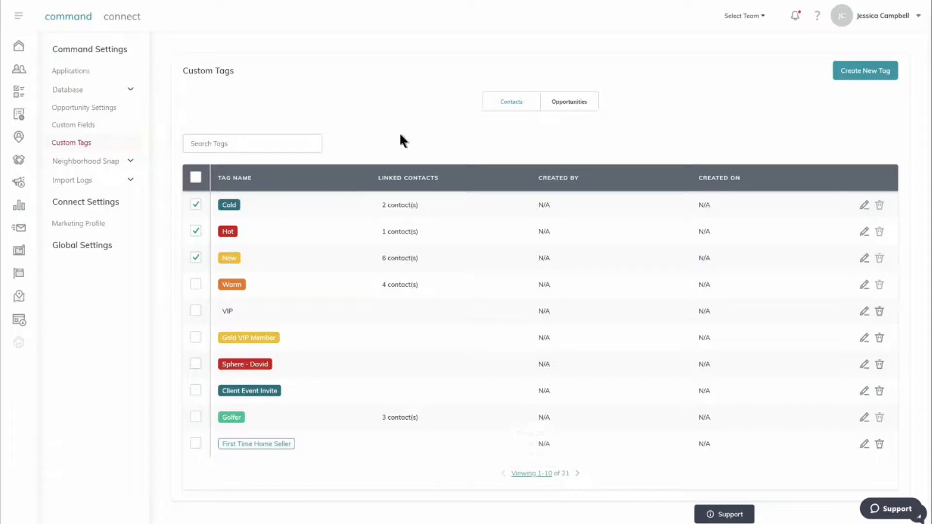
- Return to the contact list, select the first three contacts, and review the bulk actions without applying one
click(18, 69)
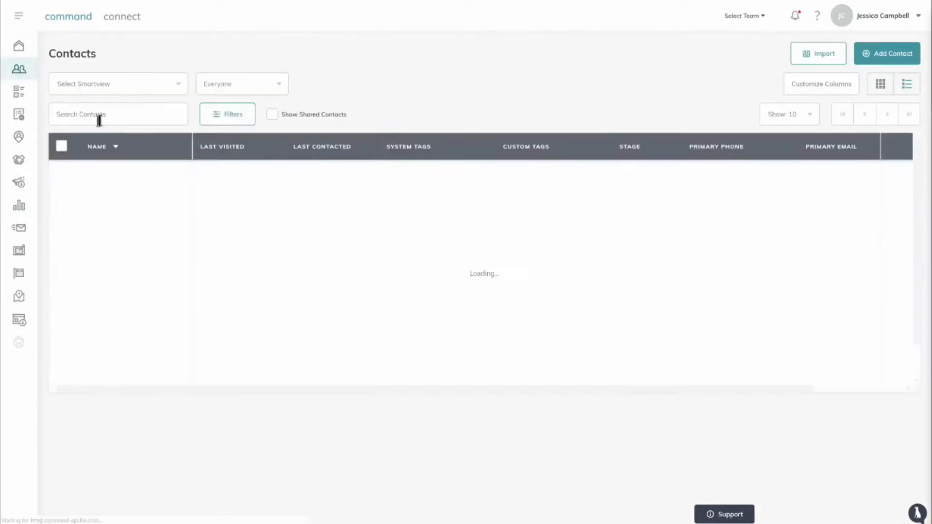
click(121, 92)
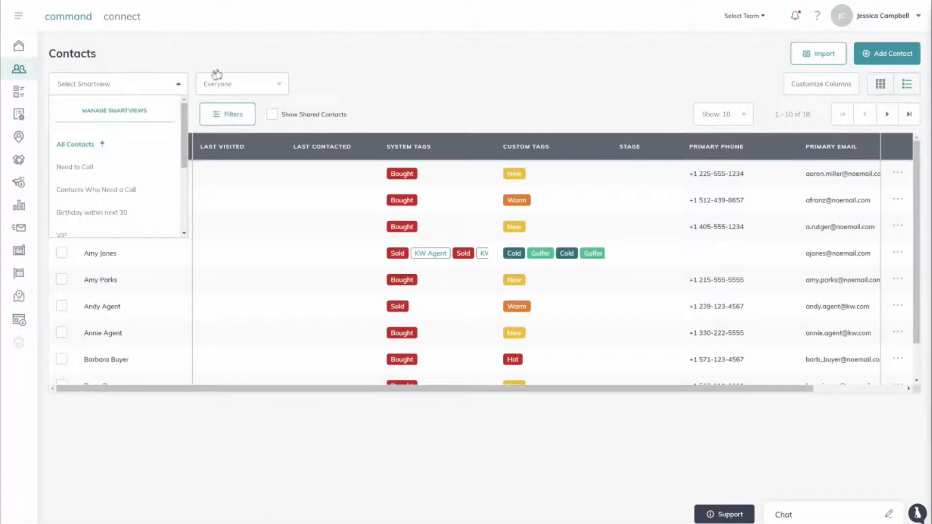
click(62, 173)
click(62, 200)
click(62, 227)
click(129, 115)
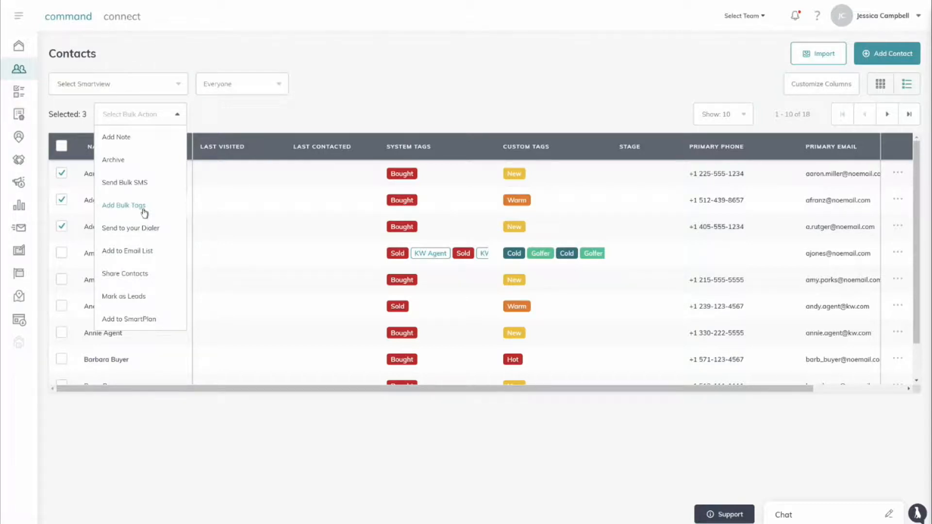
click(360, 92)
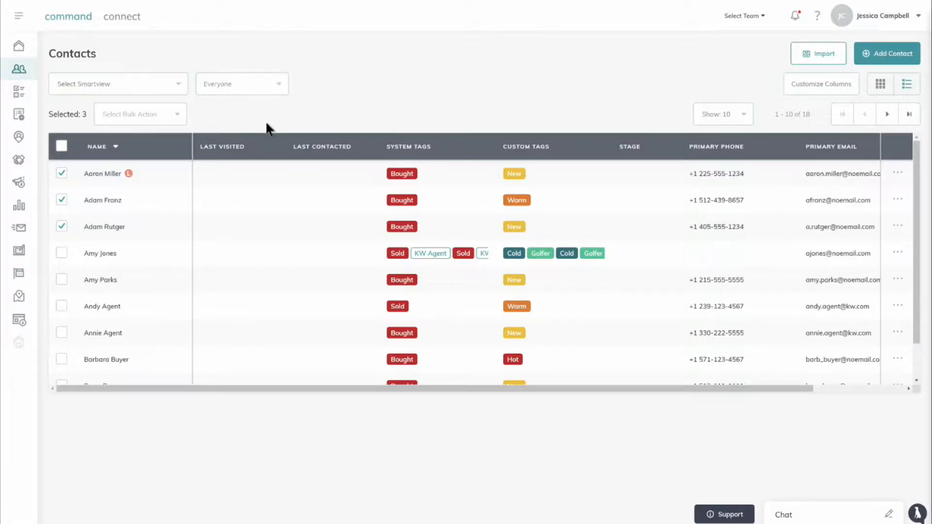
- Review the bulk actions for the selected contacts, then switch to the presentation and advance to the Final Topics slide
click(124, 119)
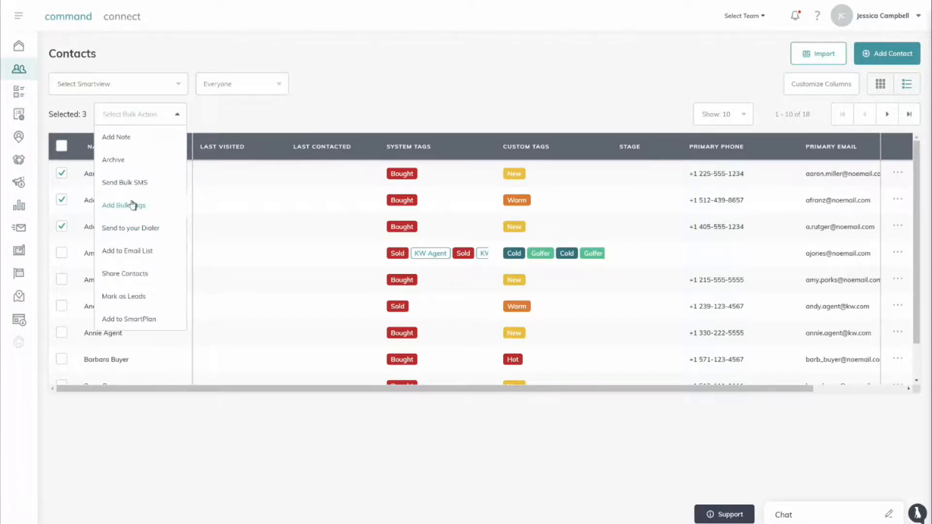
click(377, 116)
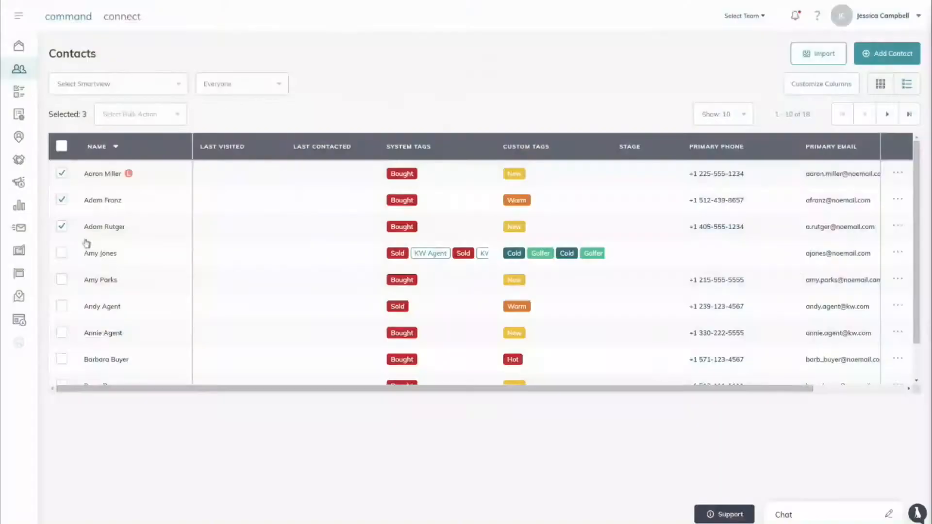
key(super+Tab)
click(518, 122)
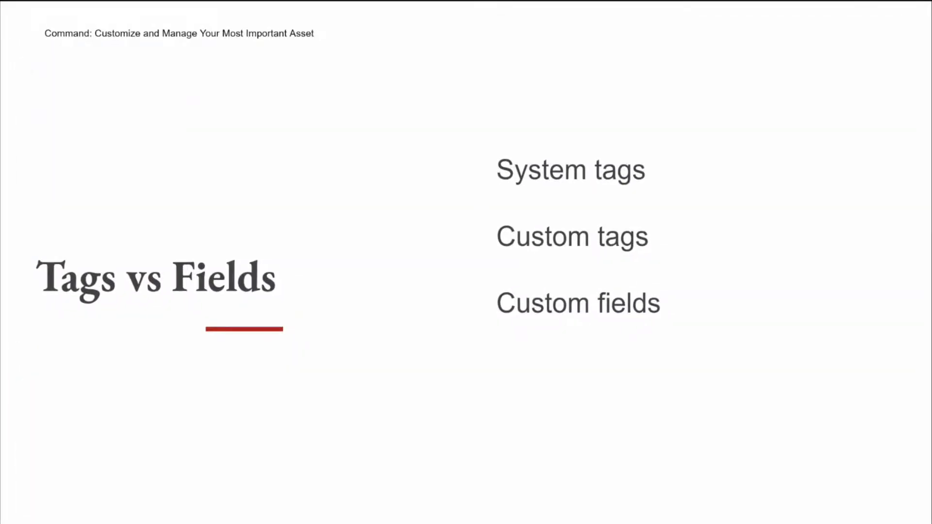
key(Right)
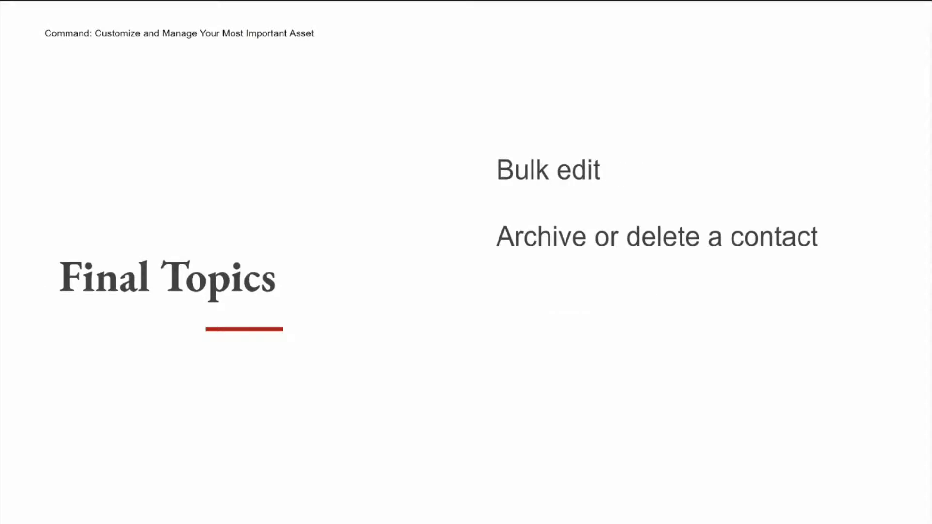
- Switch back to the contact list and clear the selection of the first three contacts
key(alt+Tab)
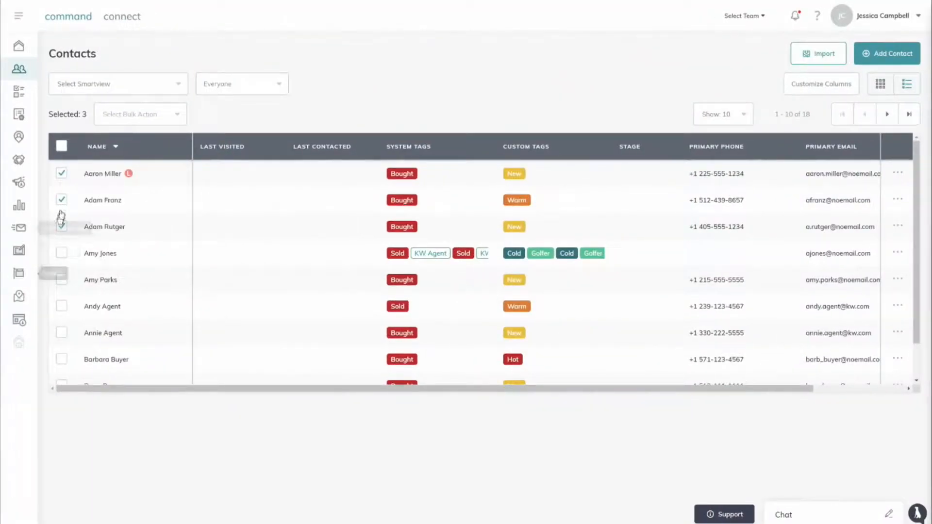
click(62, 174)
click(61, 200)
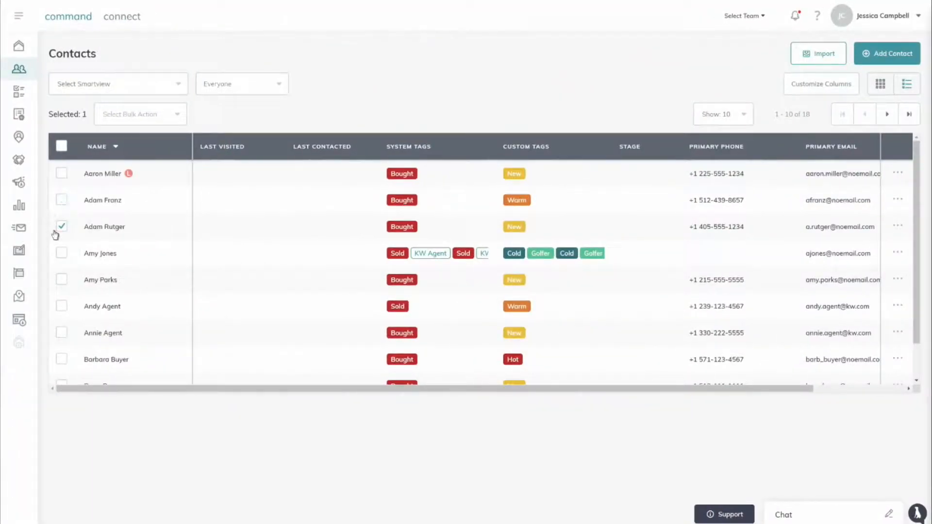
click(63, 228)
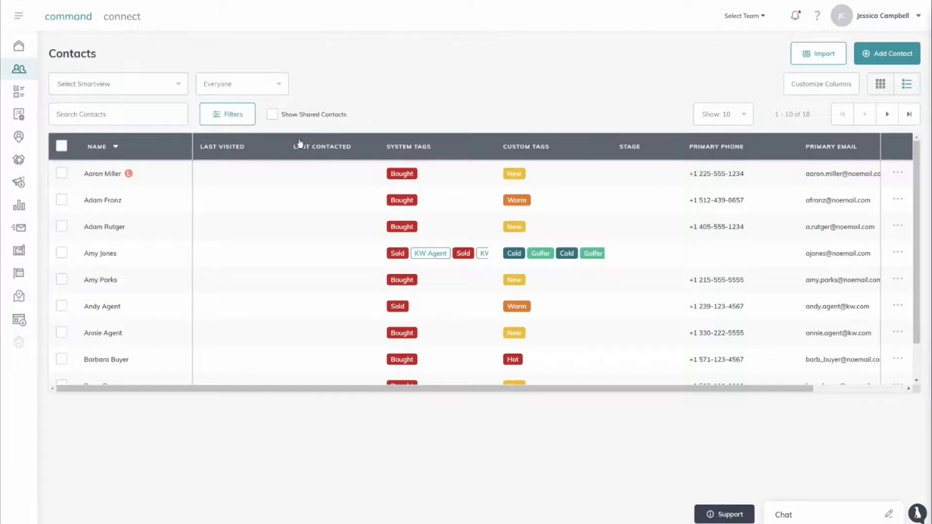
- Archive the first three contacts in the list together as a bulk action
click(60, 176)
click(61, 200)
click(62, 226)
click(153, 117)
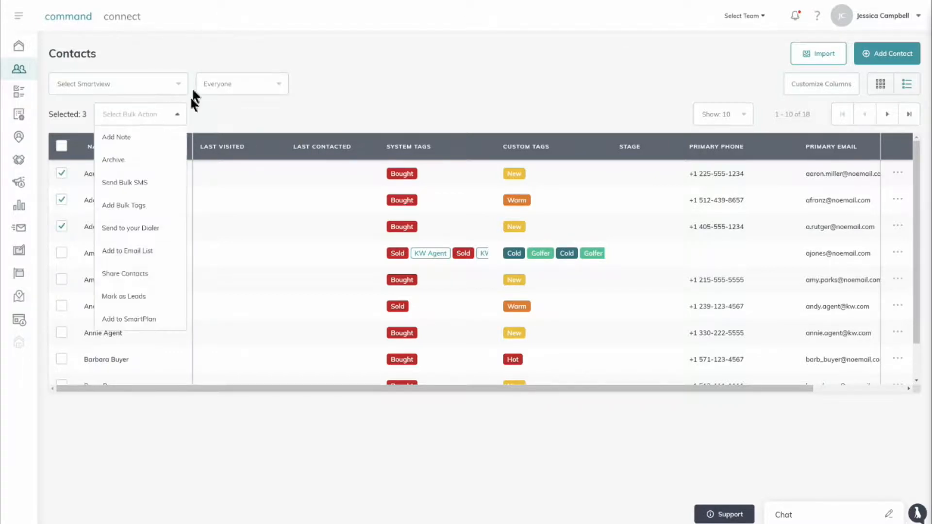
click(160, 163)
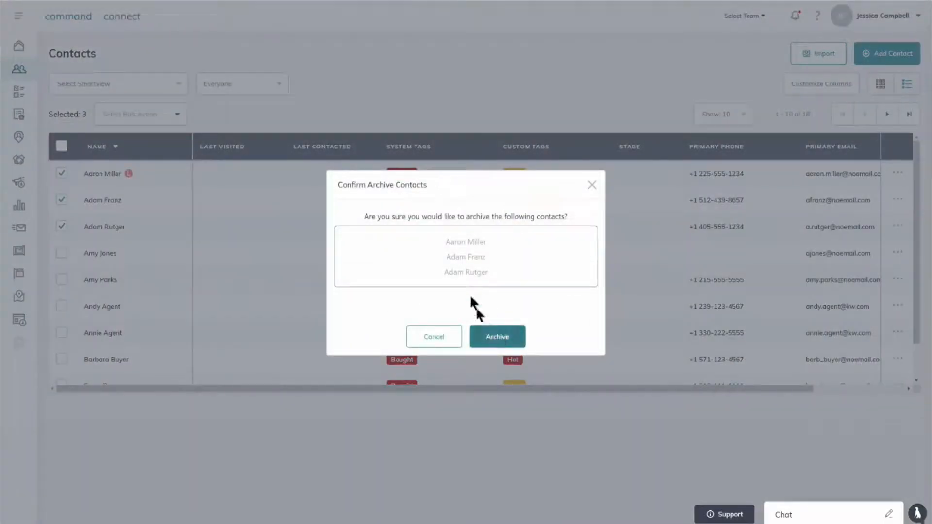
click(502, 334)
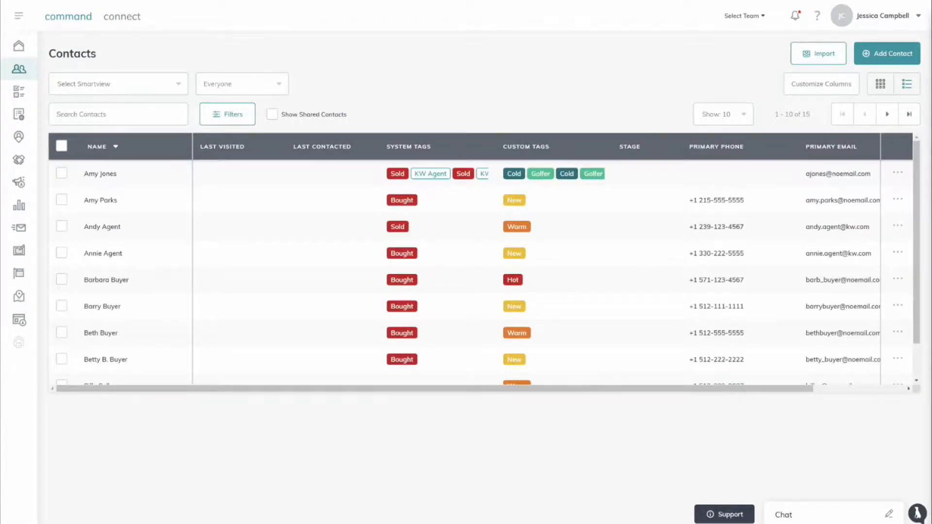
- Open the Contact Archive in the database settings and permanently delete the first archived contact
click(852, 14)
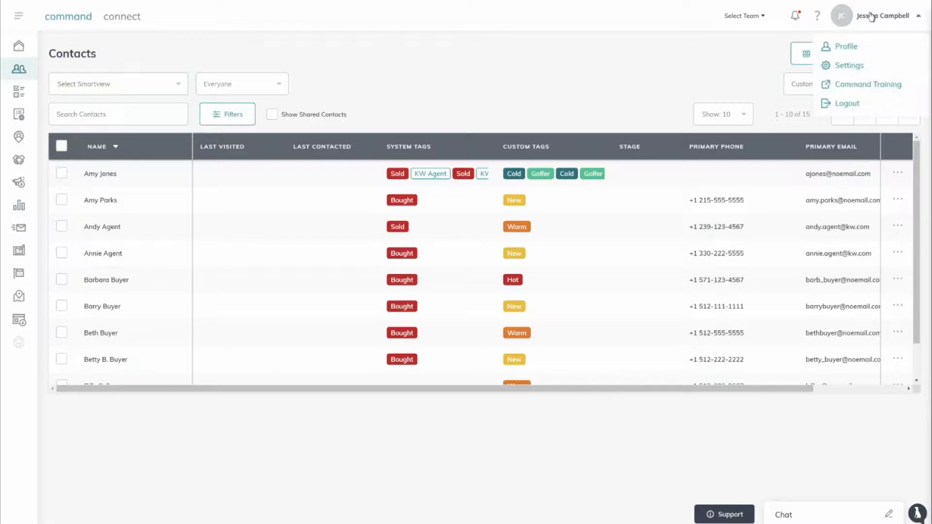
click(856, 70)
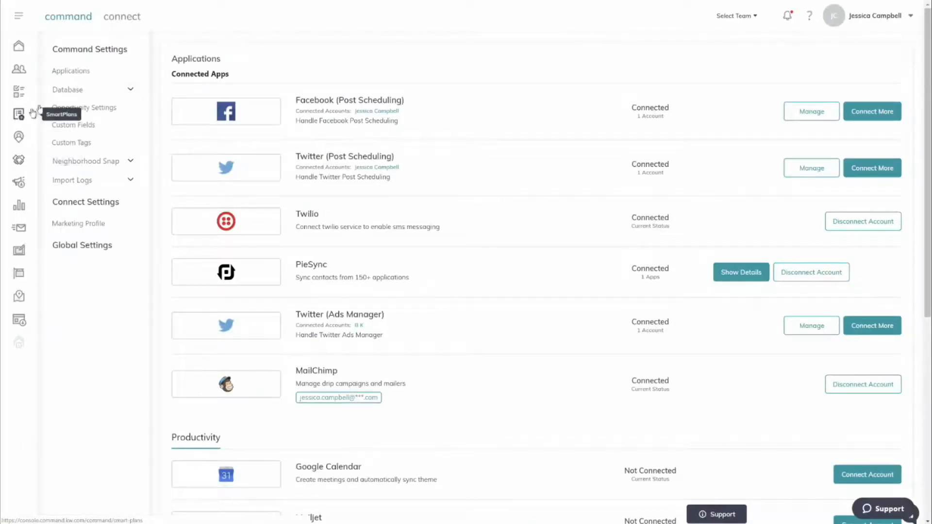
click(73, 89)
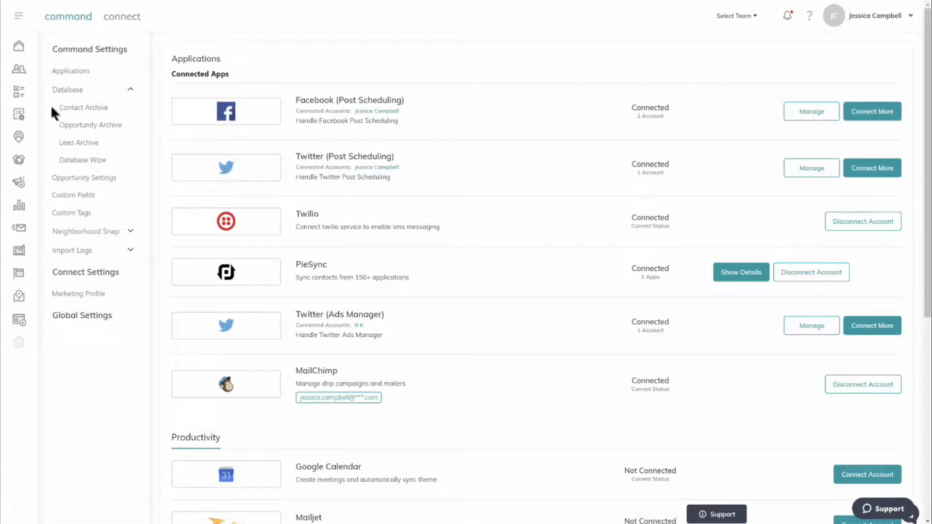
click(87, 108)
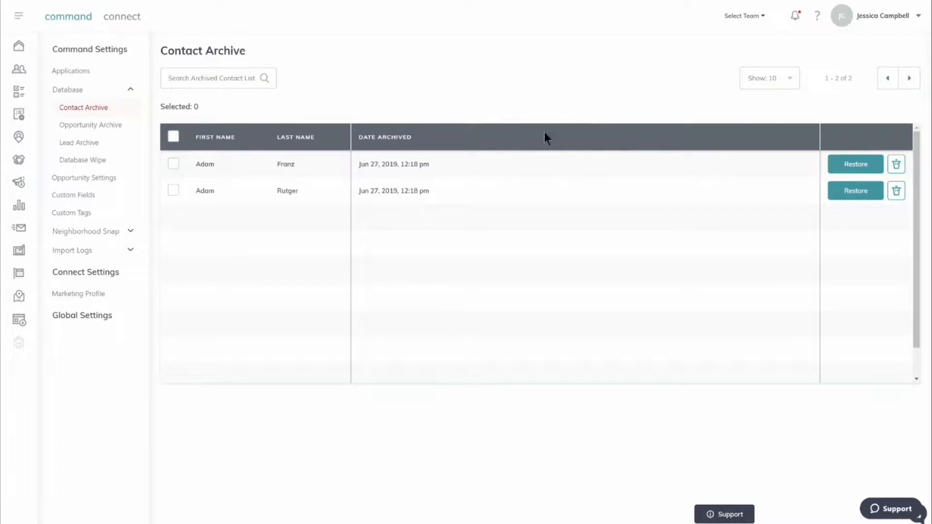
click(894, 166)
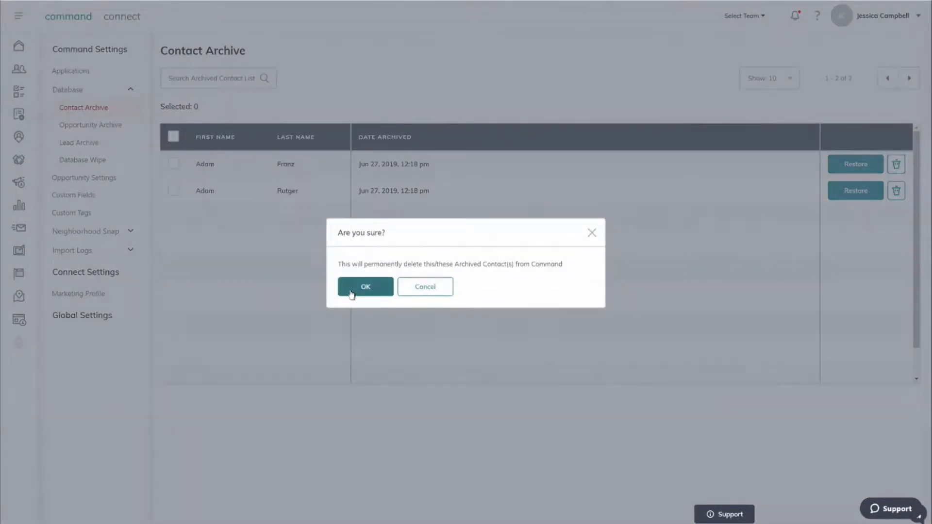
click(350, 290)
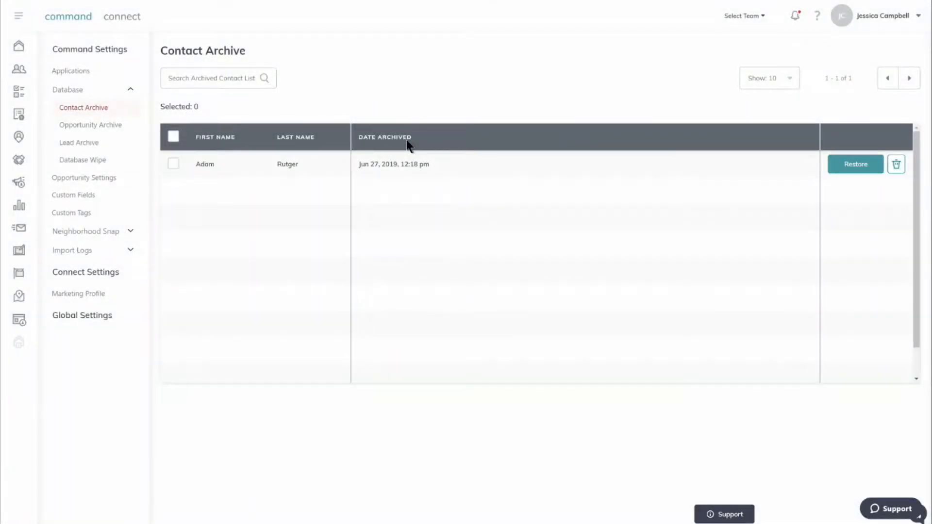
- Review the Database Wipe options in the settings, then switch to the presentation
click(105, 161)
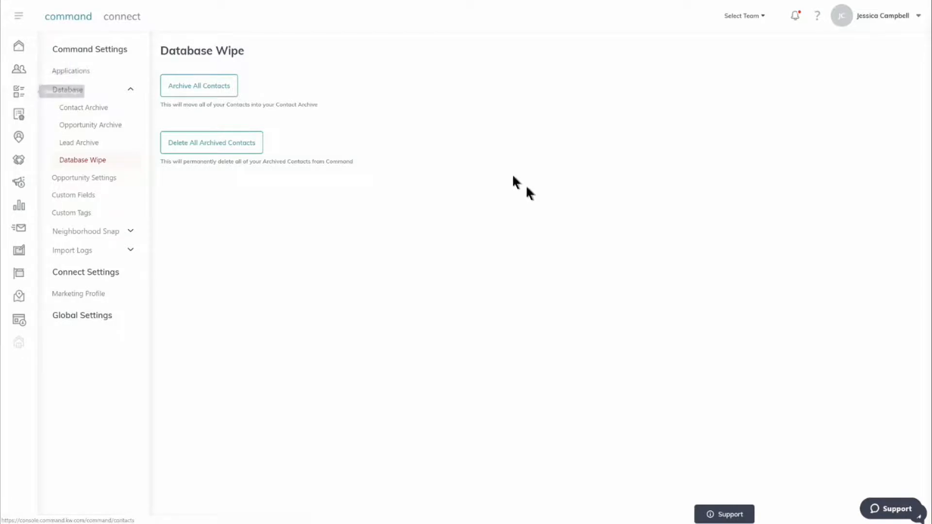
key(super+Tab)
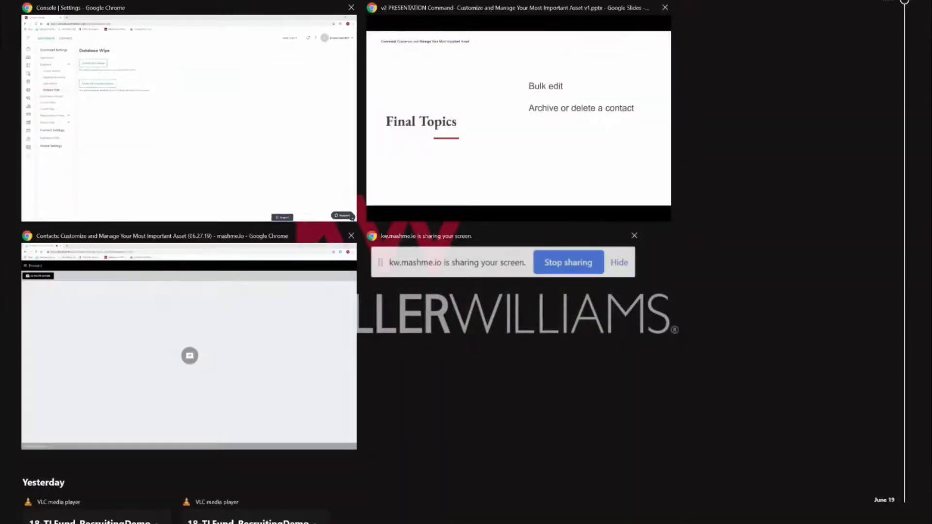
click(519, 119)
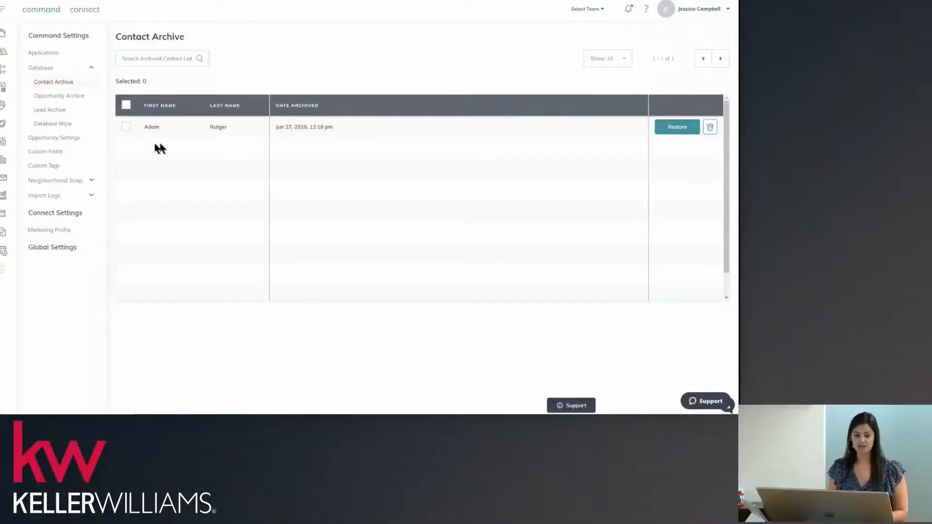
- Check the bulk options for the archived contact, then switch to the presentation and advance to the Frequently Asked Questions slide
click(125, 127)
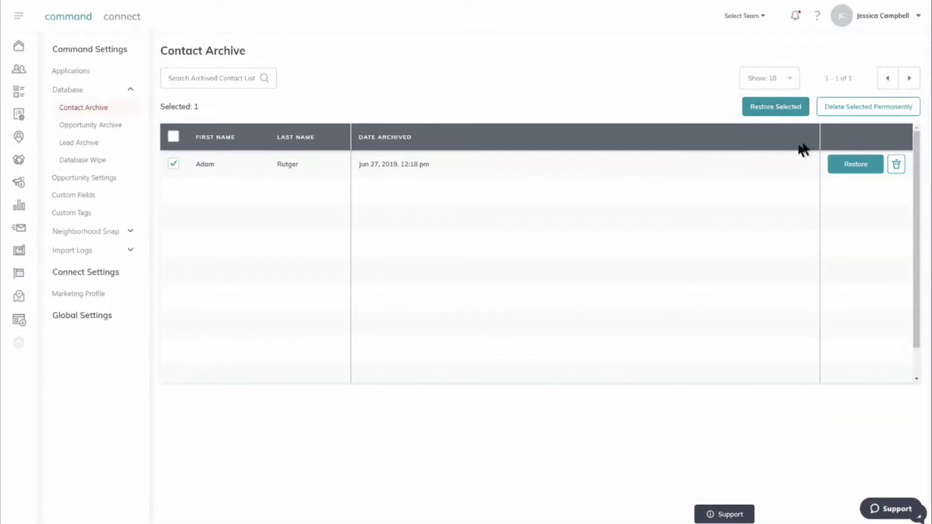
click(173, 164)
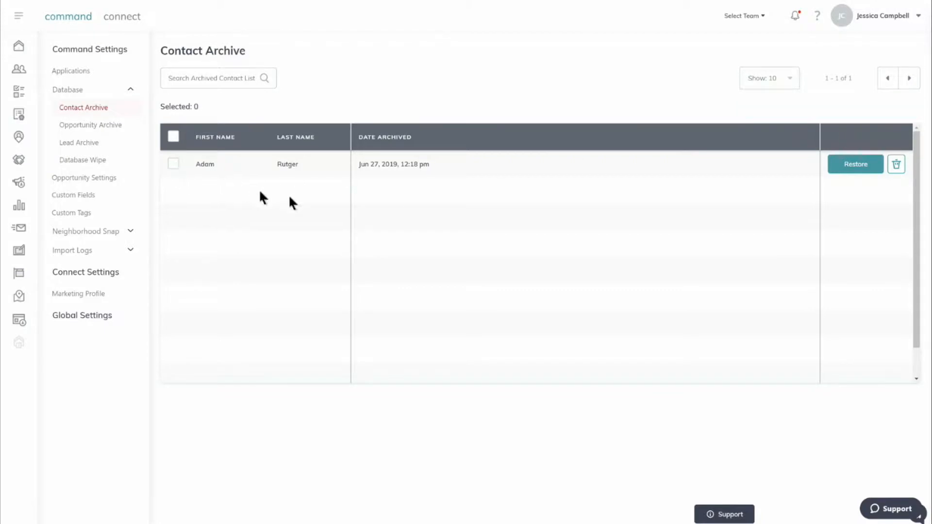
key(alt+Tab)
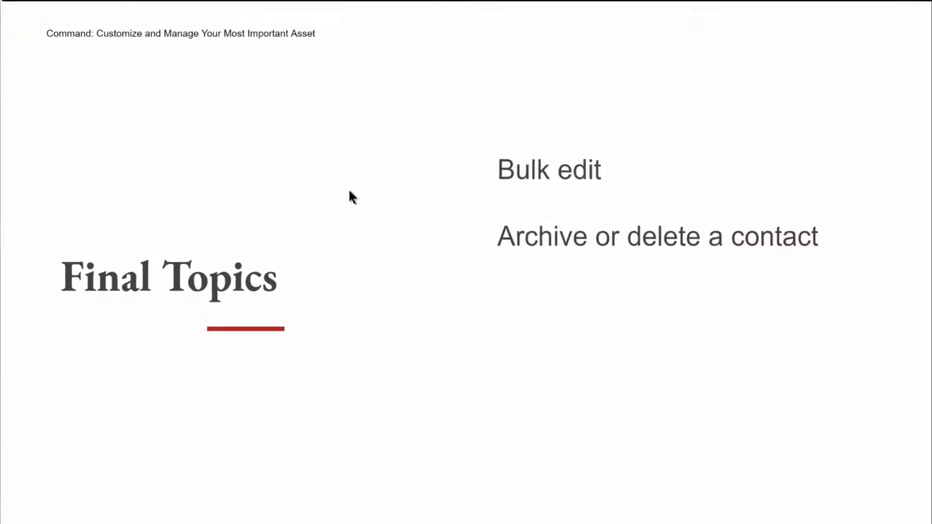
key(Right)
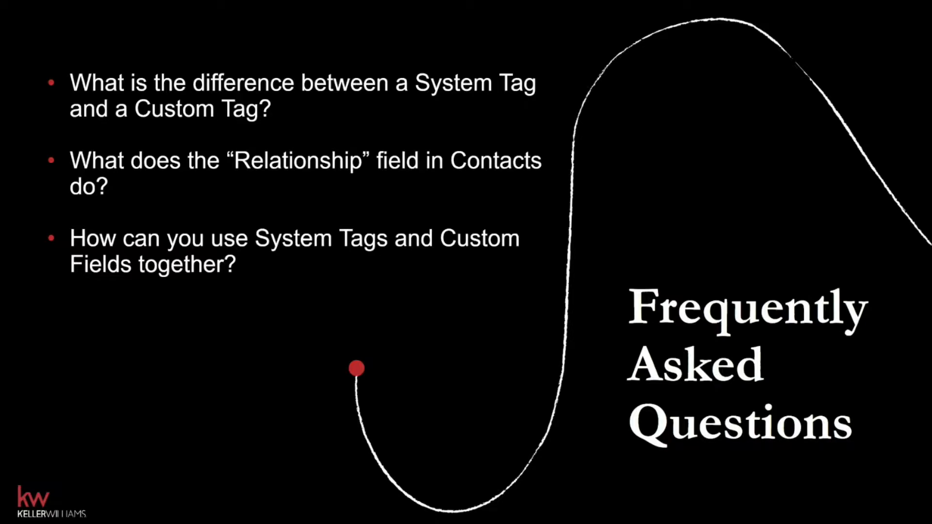
- Switch back to Command, open the eighth listed contact for editing, and review the relationship types in its Relationships section
key(super+Tab)
click(503, 122)
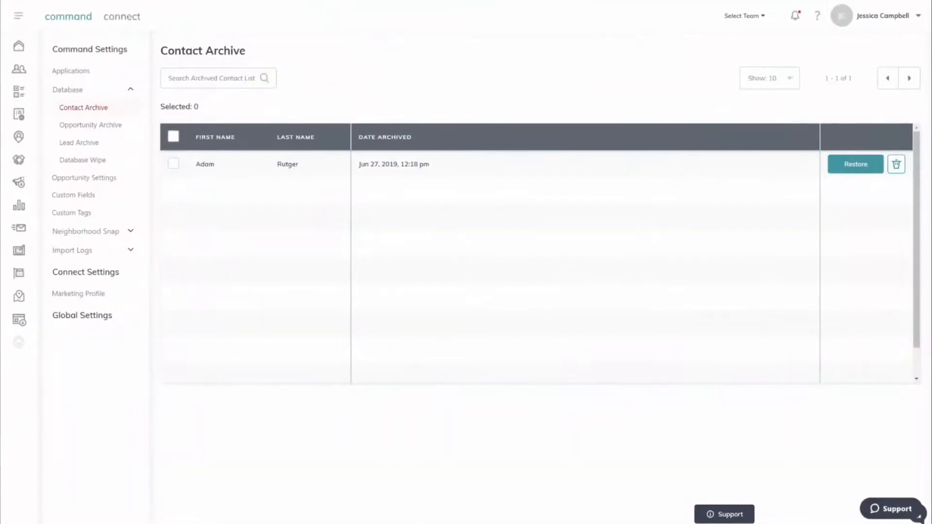
click(19, 69)
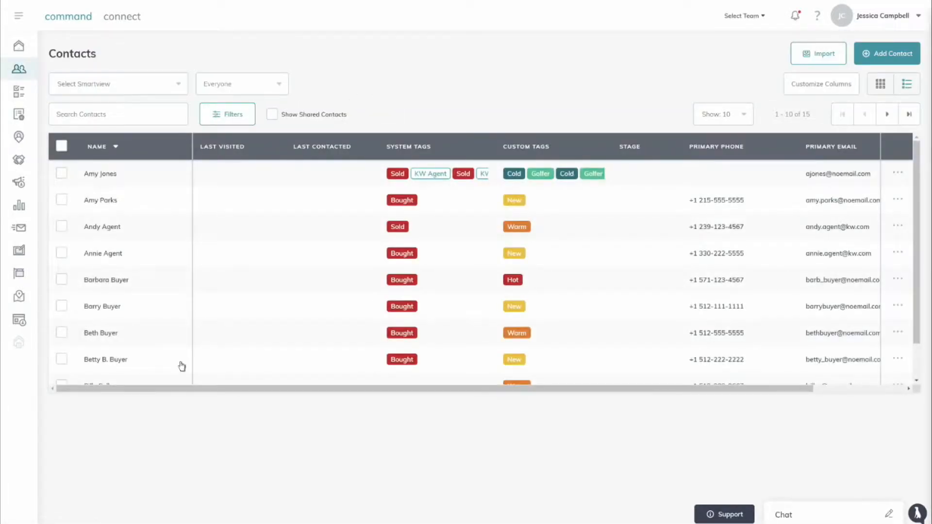
click(181, 363)
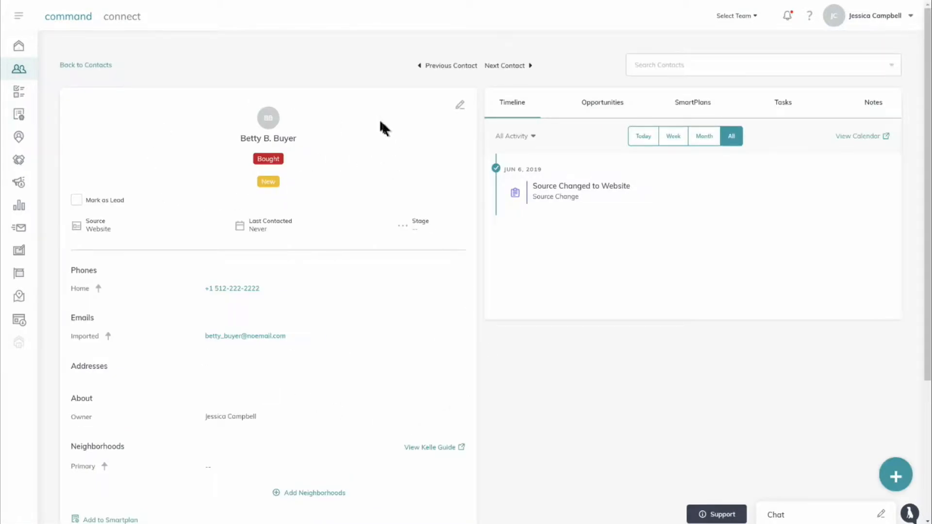
click(460, 106)
scroll(467, 122, down, 5)
scroll(468, 121, down, 3)
click(350, 345)
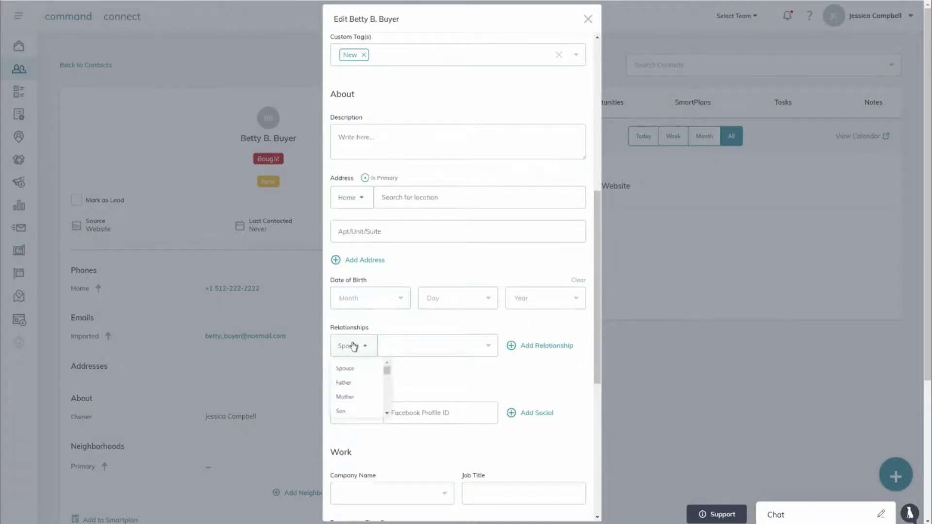
- Try to find a related contact by name for the Spouse relationship, then reload the contact page
click(419, 345)
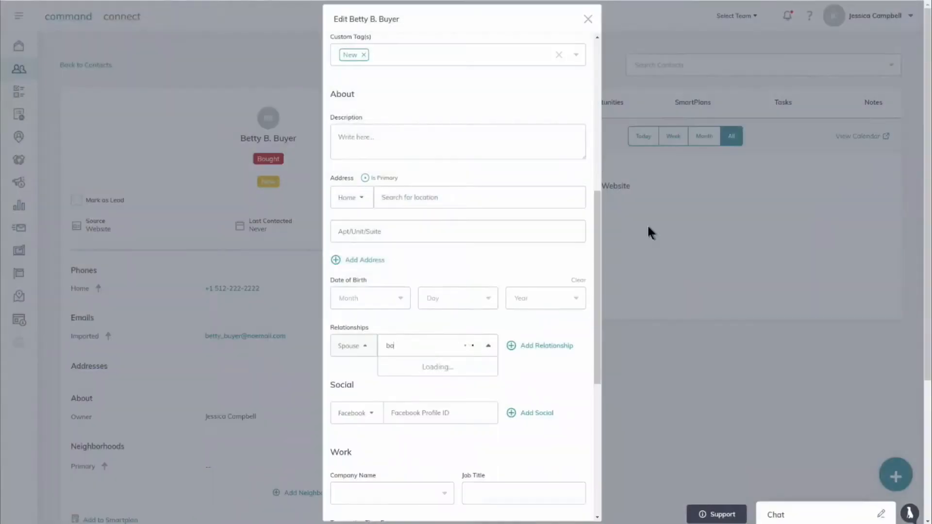
text(b)
key(BackSpace)
text(rose)
click(439, 339)
click(362, 347)
click(434, 342)
click(435, 343)
text(tgyu)
key(BackSpace)
key(BackSpace)
key(BackSpace)
text(om)
key(F5)
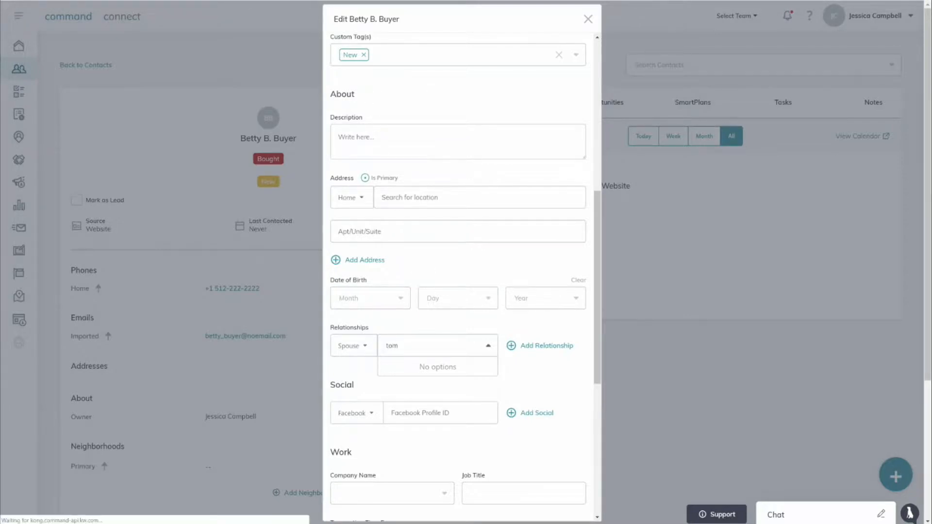
- Reopen the contact's edit form, retry the Spouse relationship search, and close the form without saving
click(459, 105)
scroll(384, 394, down, 2)
scroll(387, 391, down, 3)
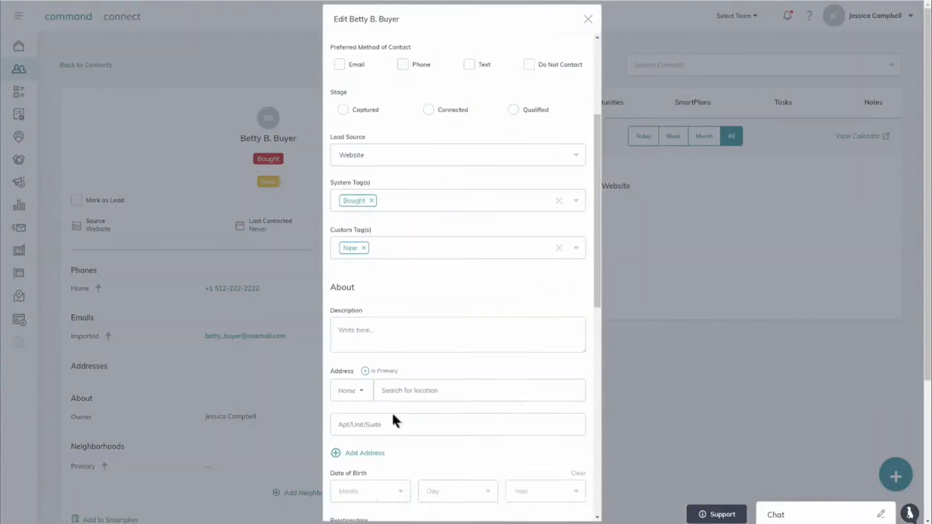
click(389, 440)
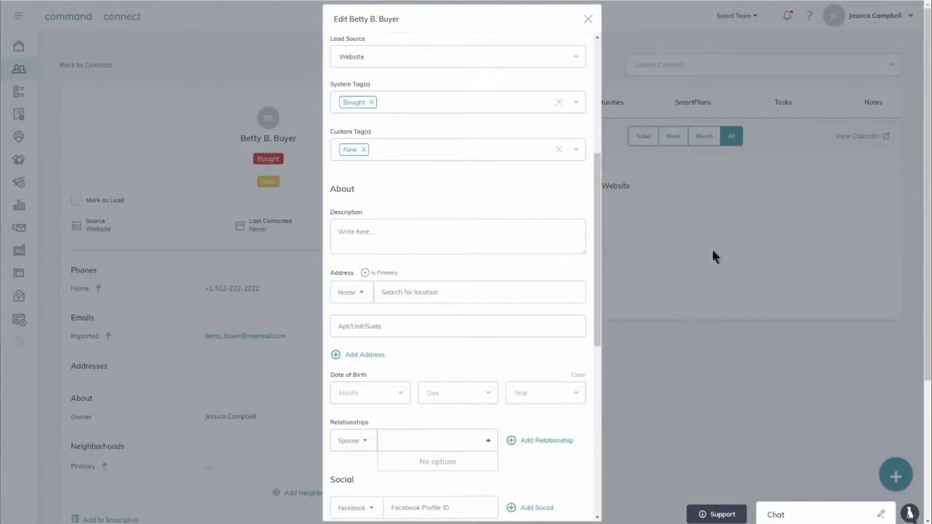
text(t)
text(betty)
drag(418, 440, 356, 440)
scroll(394, 427, down, 3)
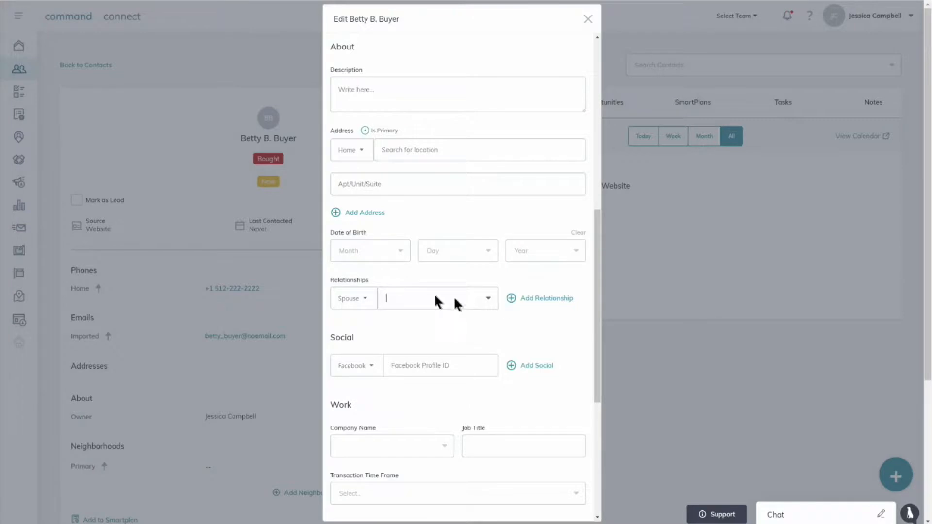
click(588, 20)
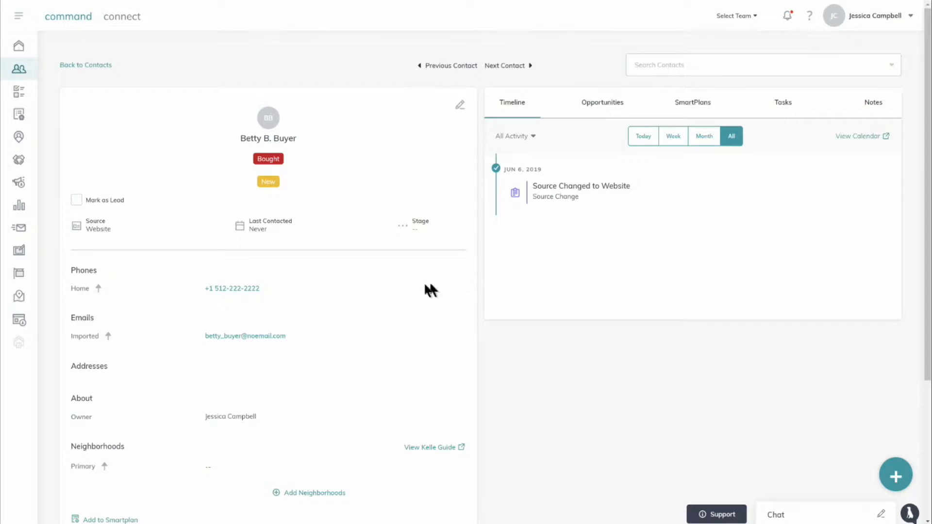
- Review the rest of the contact's record, then return to the contact list and look through it
scroll(366, 306, down, 4)
scroll(366, 306, up, 4)
scroll(168, 344, down, 4)
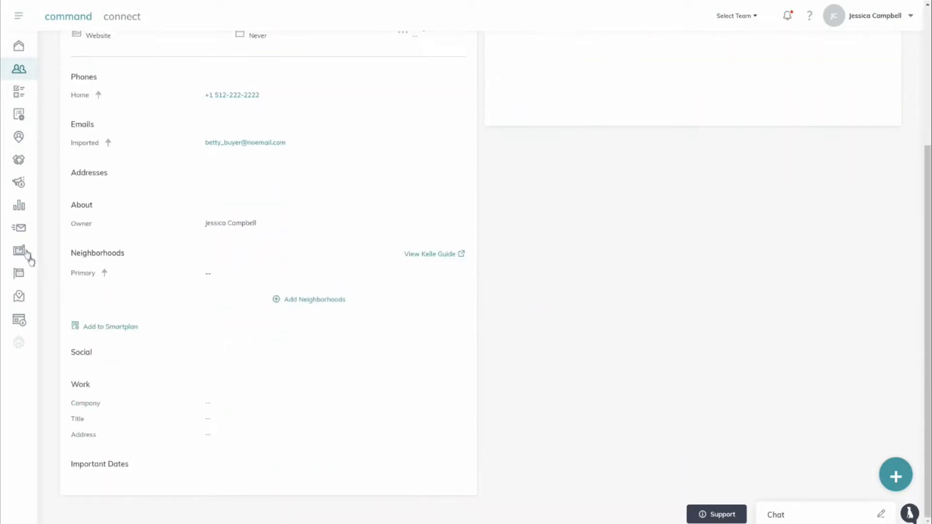
click(10, 78)
scroll(322, 301, down, 2)
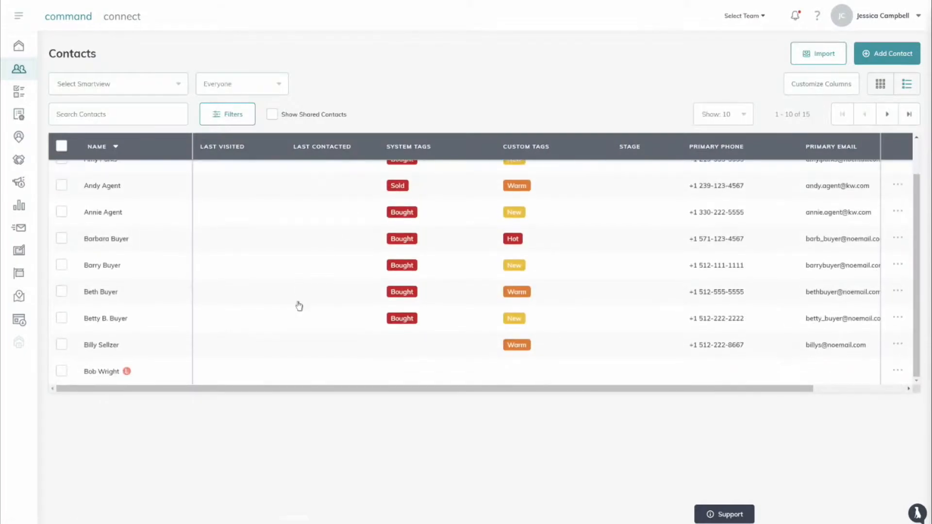
- Open the ninth listed contact's record, look over its details, and open it for editing
click(185, 346)
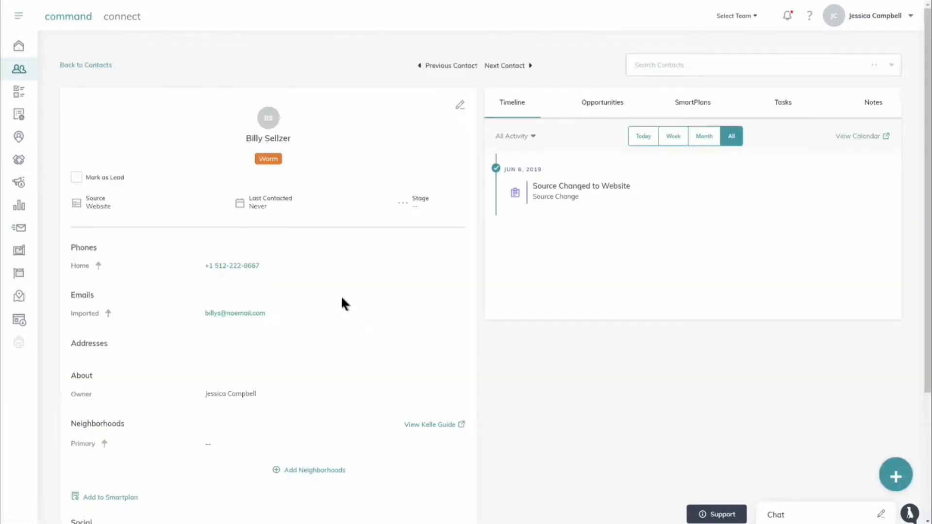
scroll(342, 302, down, 3)
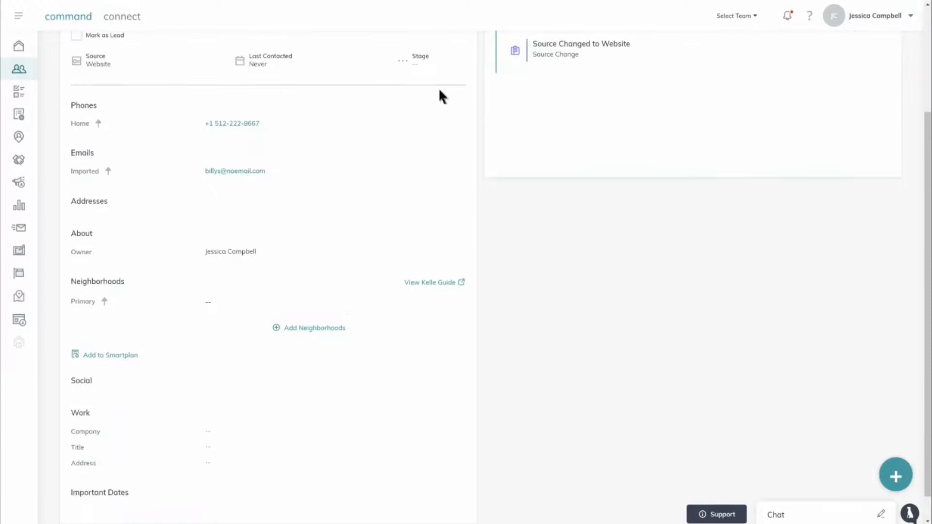
scroll(442, 97, up, 3)
click(462, 99)
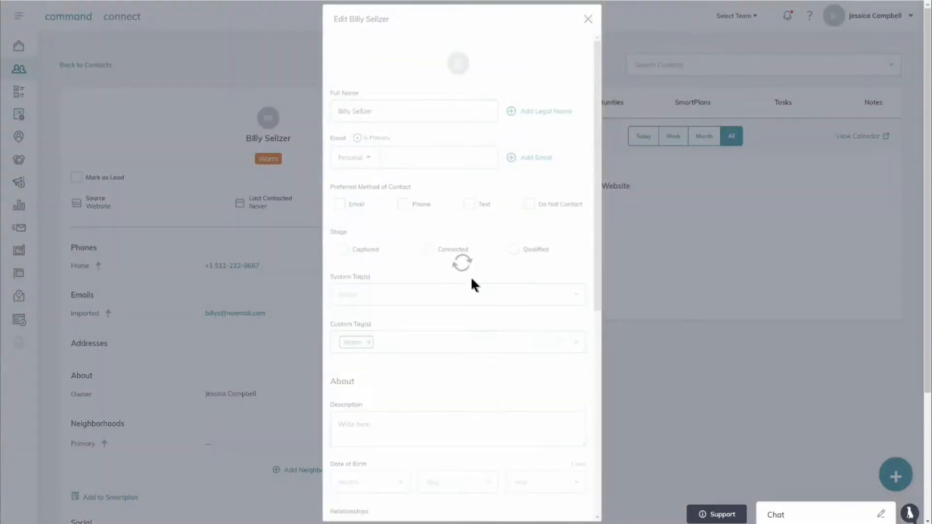
- Select the eighth listed contact as the Spouse in the Relationships section, and remove that relationship again
scroll(471, 275, down, 5)
click(395, 440)
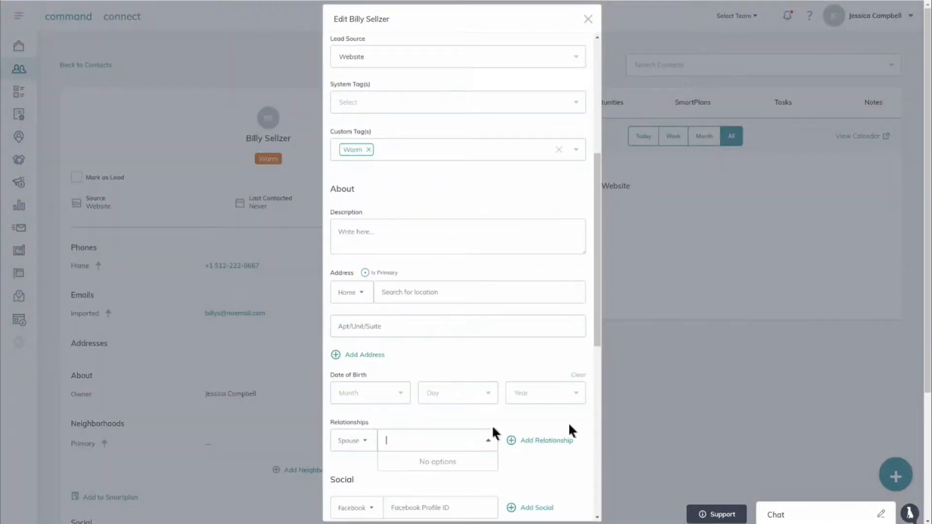
text(betty)
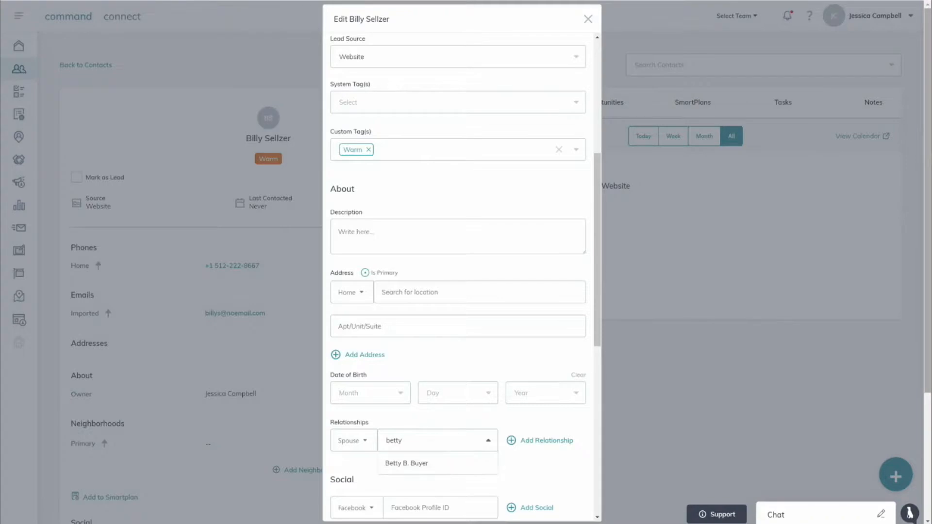
scroll(597, 429, down, 4)
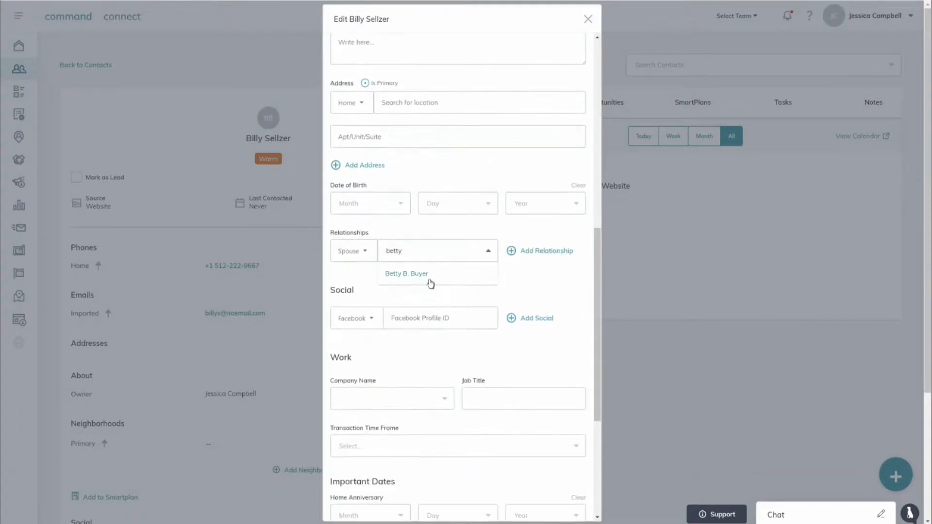
click(430, 274)
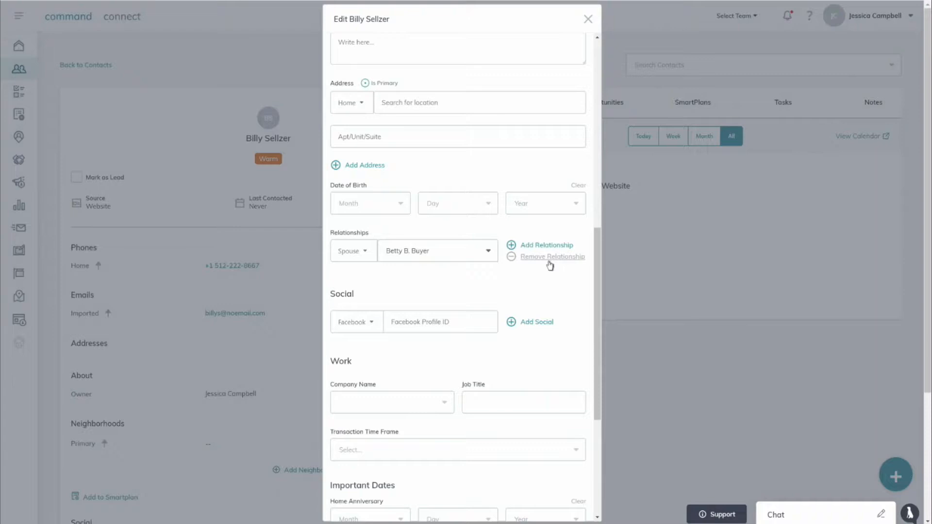
click(529, 258)
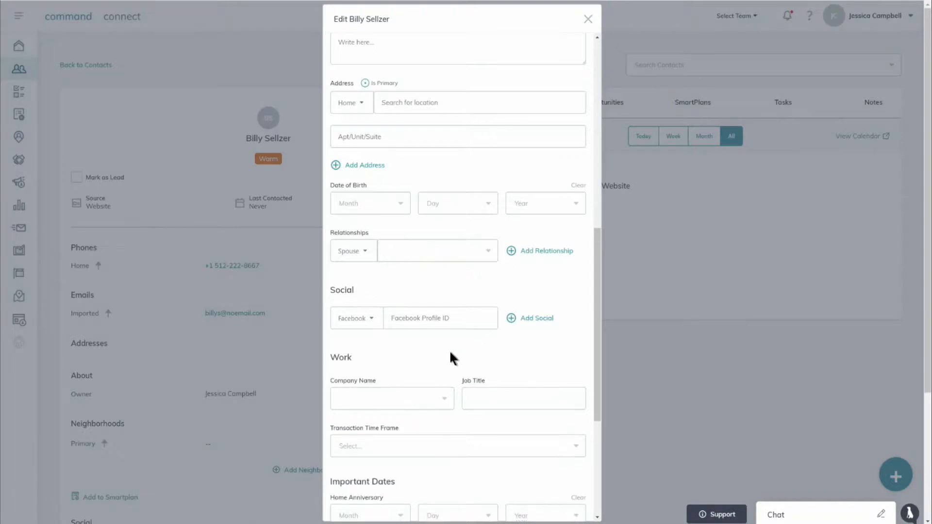
- Find the eighth listed contact by first name, assign it as the Spouse relationship, and save the contact
click(403, 253)
text(betty)
click(403, 273)
click(361, 258)
scroll(361, 294, down, 2)
scroll(361, 295, up, 3)
click(418, 276)
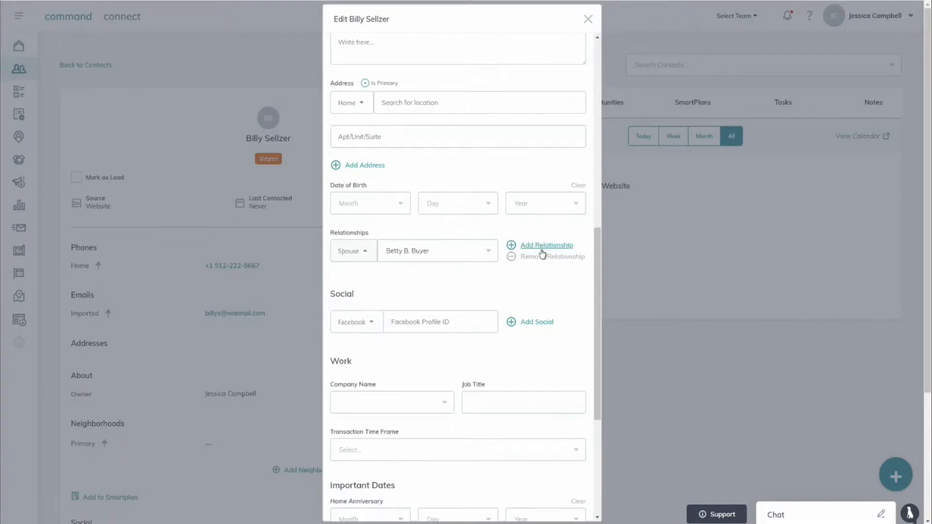
scroll(473, 313, down, 5)
click(529, 491)
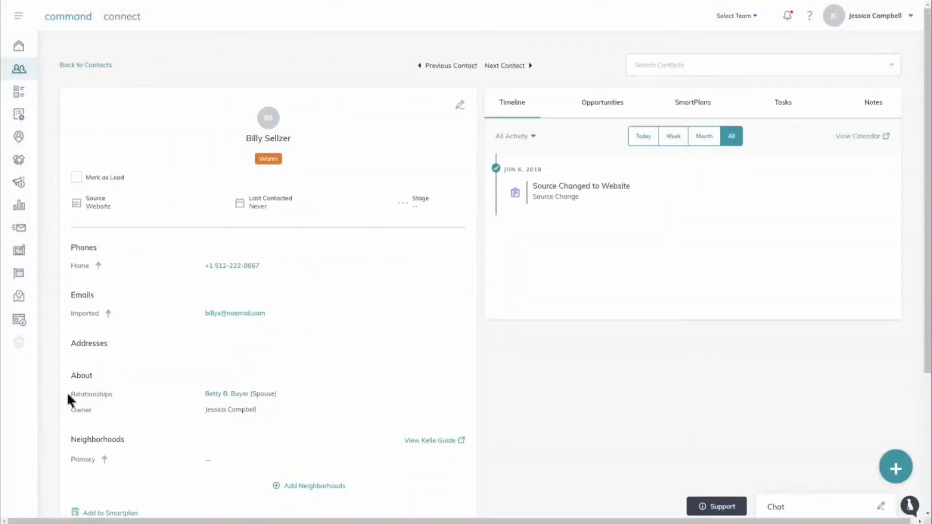
- Open the linked spouse's record from the Relationships entry and check whether its details include a reciprocal relationship
drag(196, 398, 286, 401)
click(257, 397)
click(224, 394)
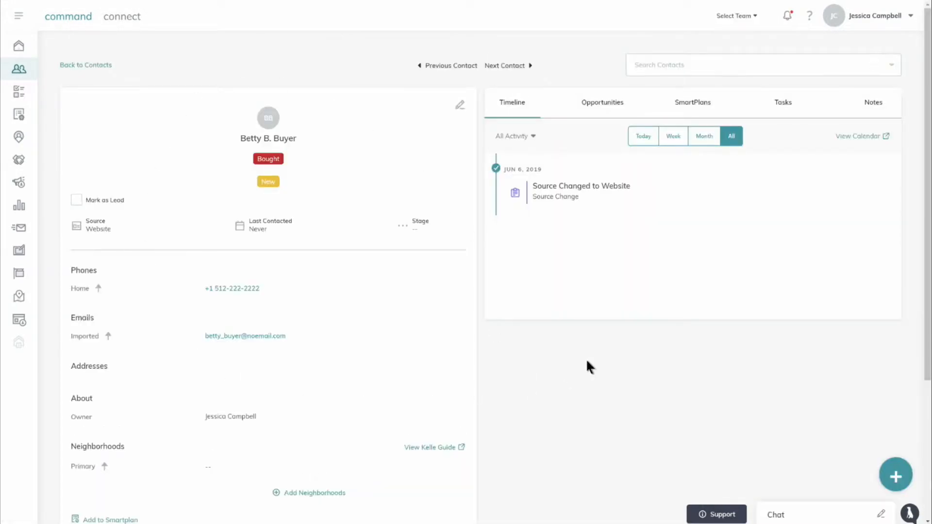
scroll(593, 360, down, 3)
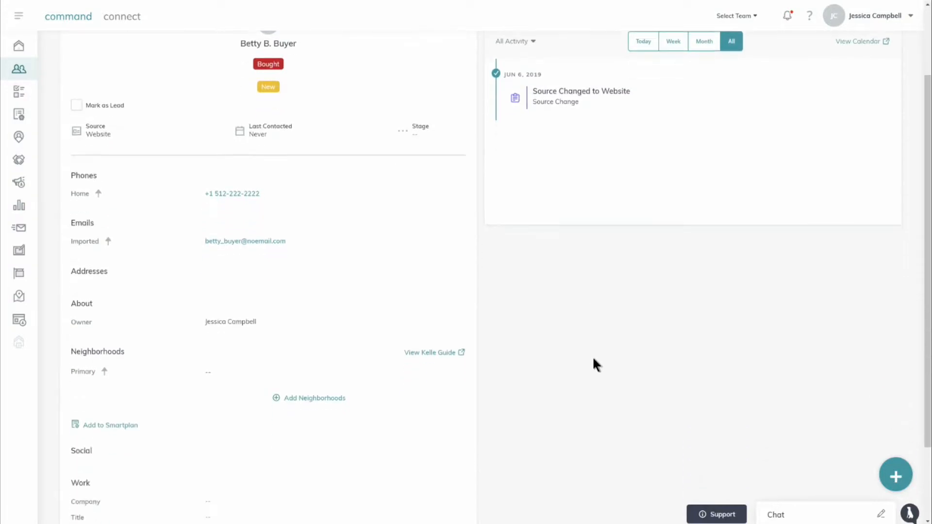
scroll(593, 359, up, 3)
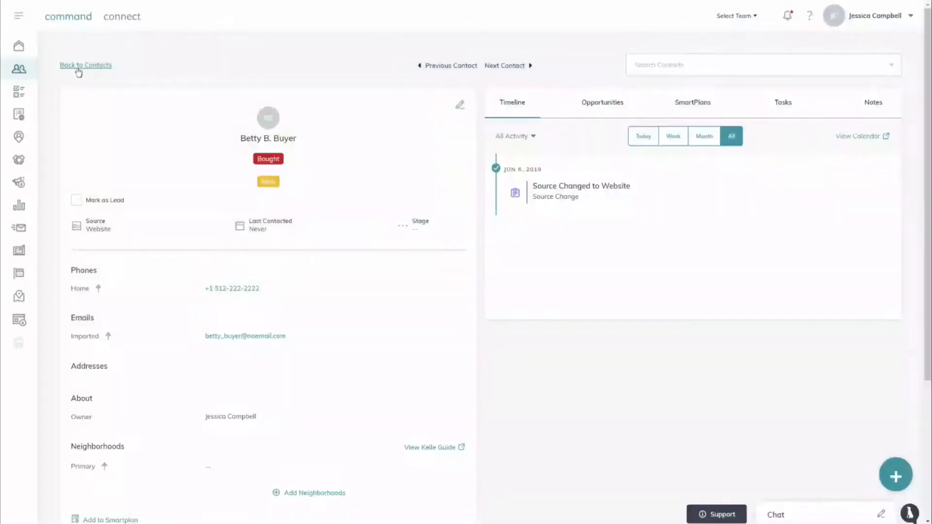
- Return from the spouse's record to the contact list and look through the listed contacts
click(78, 69)
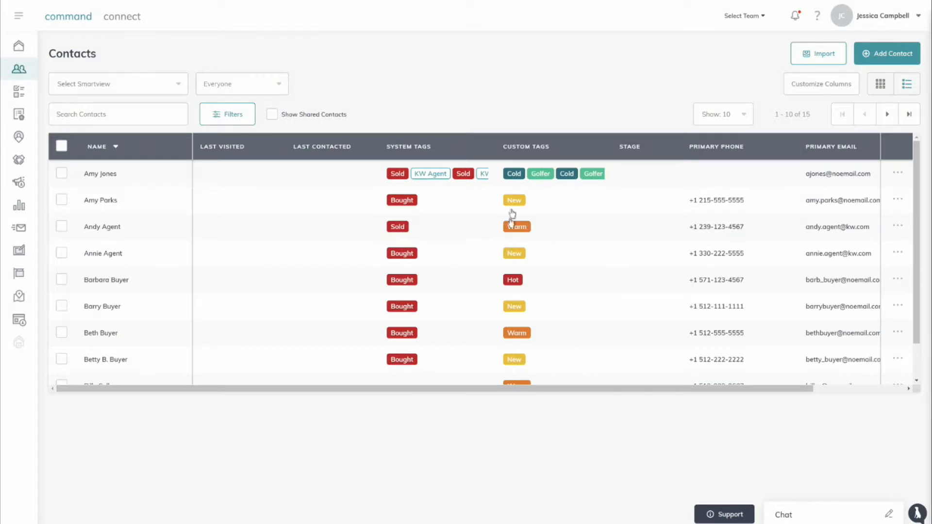
scroll(543, 320, down, 3)
scroll(402, 301, up, 3)
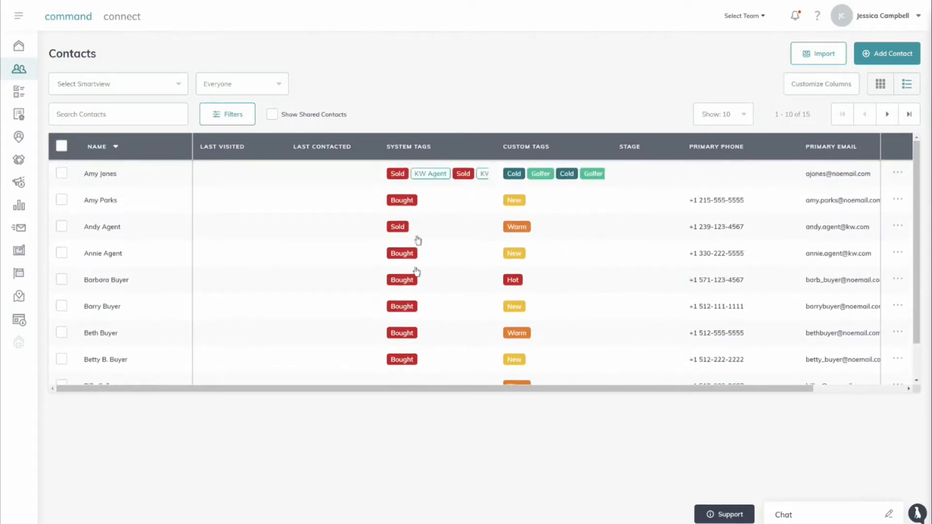